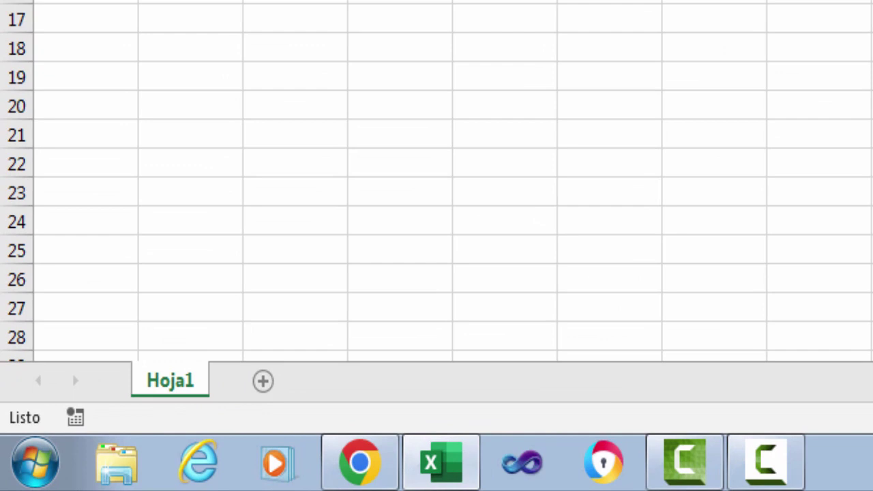
Add two new sheets, Hoja2 and Hoja3, then return to Hoja1.
click(265, 386)
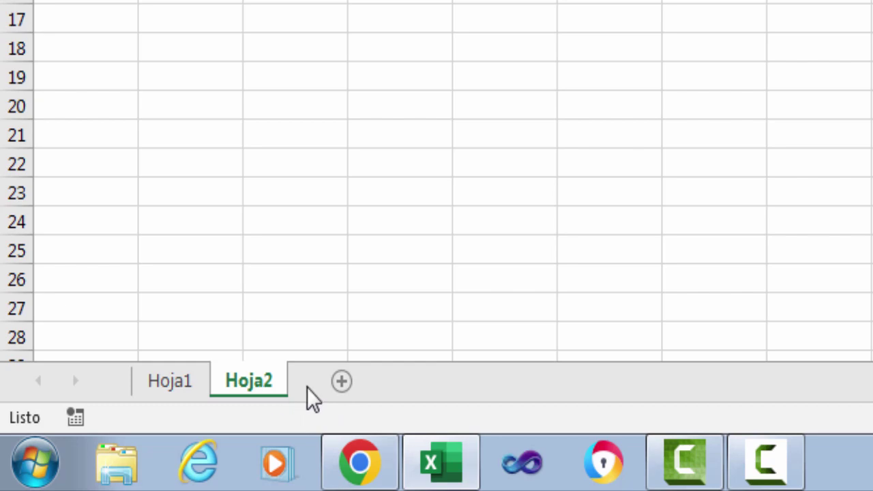
click(343, 383)
click(261, 389)
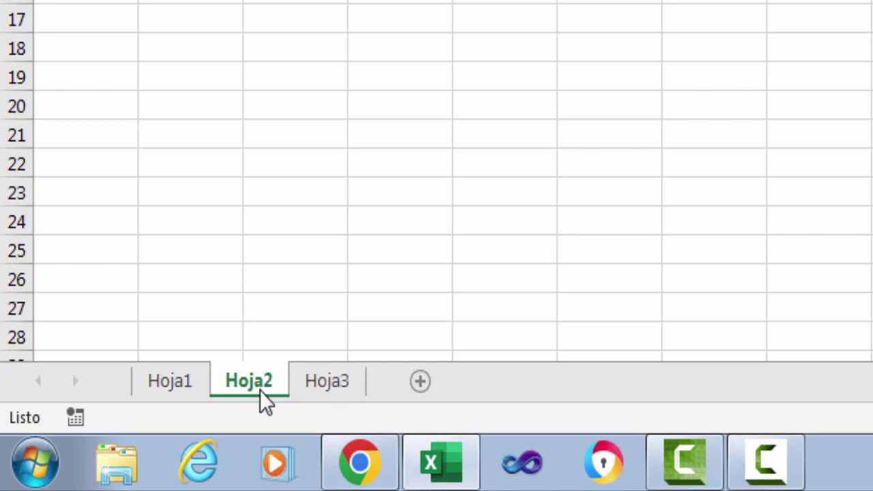
click(315, 386)
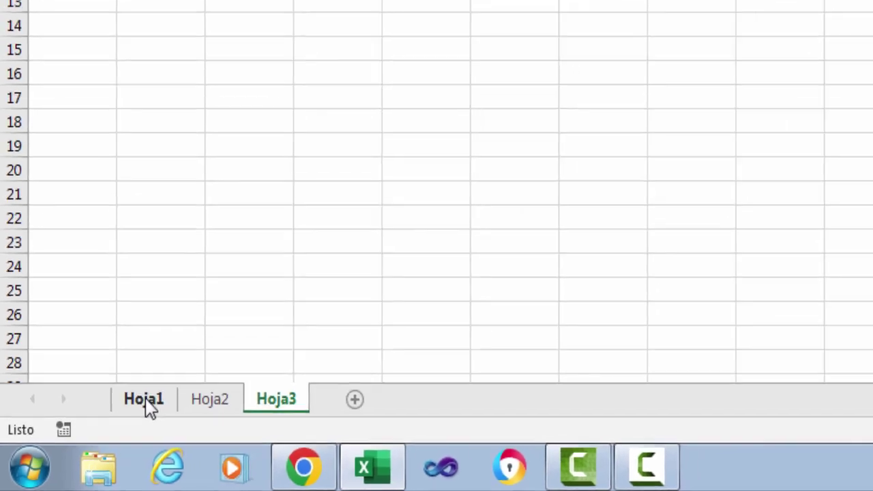
click(174, 386)
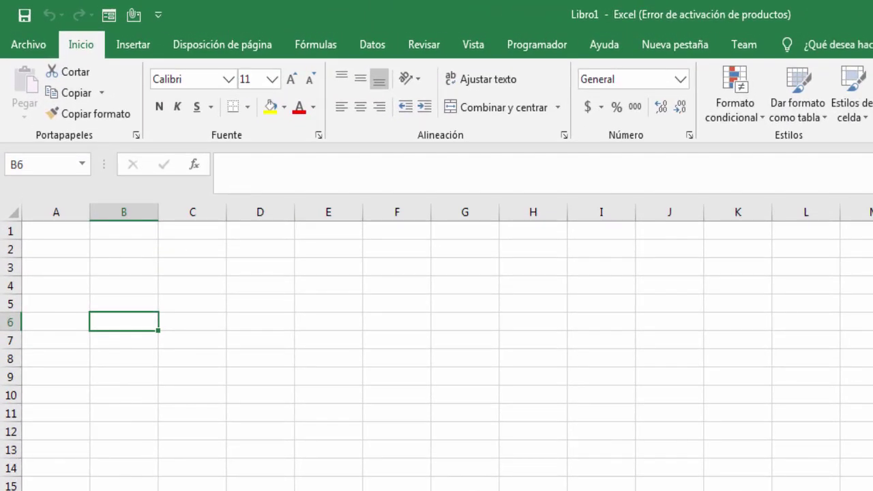
Draw a rounded rectangle shape over cells A4 to B6 on Hoja1.
click(128, 52)
click(258, 92)
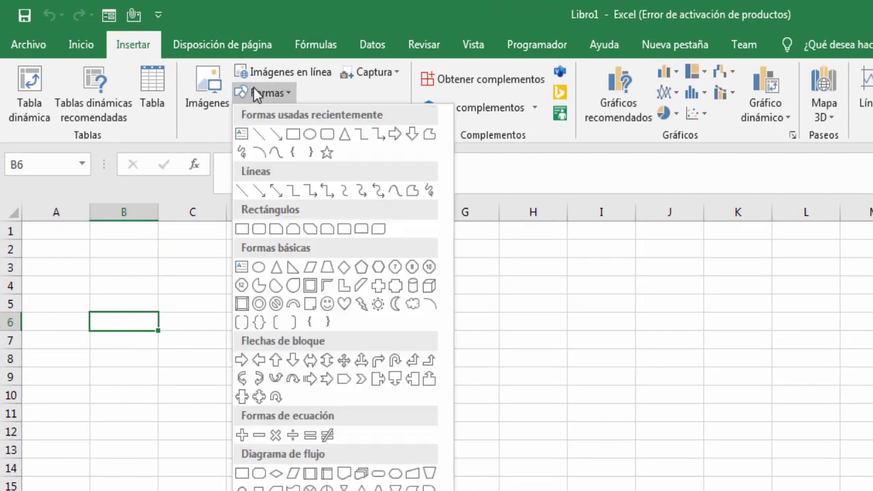
click(329, 135)
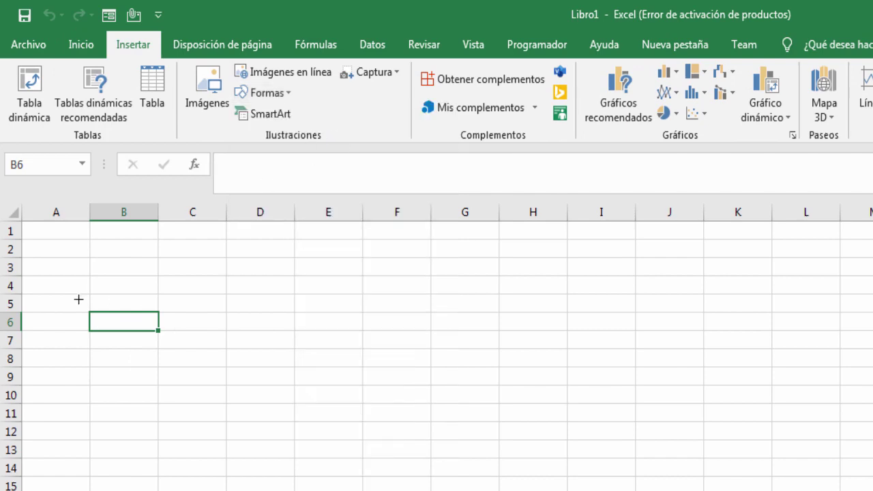
drag(52, 279, 150, 334)
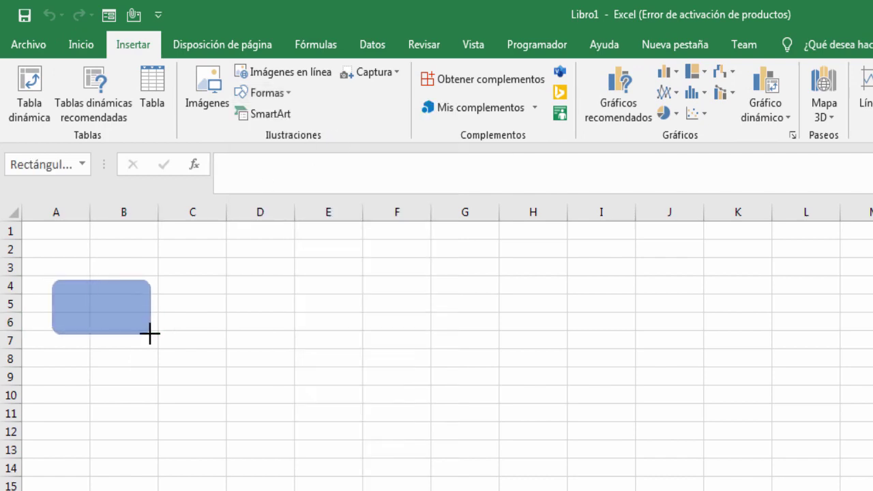
click(182, 313)
click(113, 302)
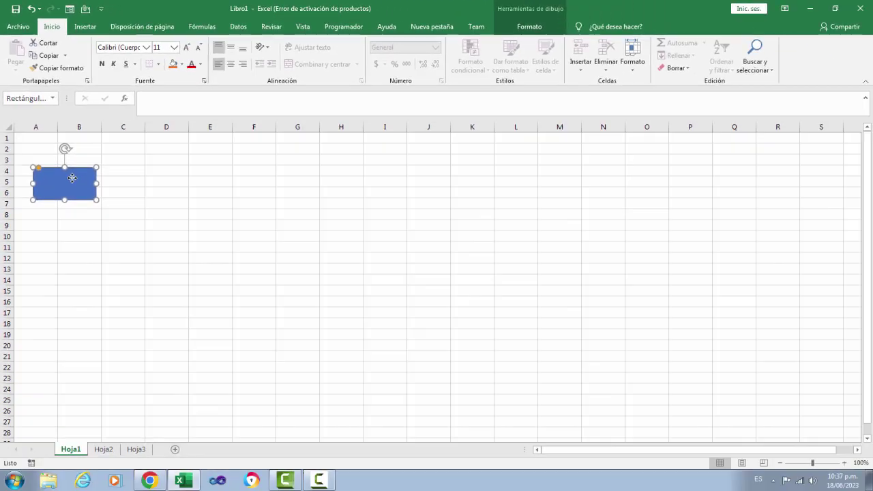
Assign a new macro to the rectangle, creating an empty Rectánguloesquinasredondeadas1_Haga_clic_en procedure in Módulo1.
right_click(72, 179)
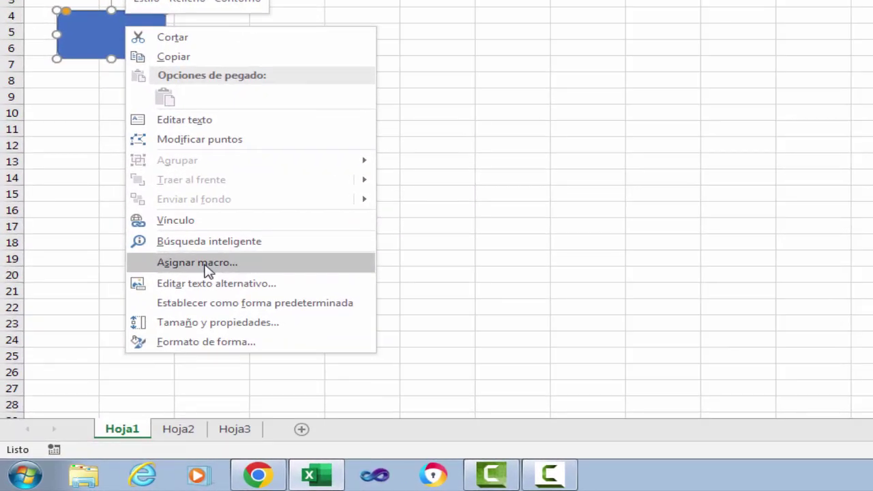
click(147, 311)
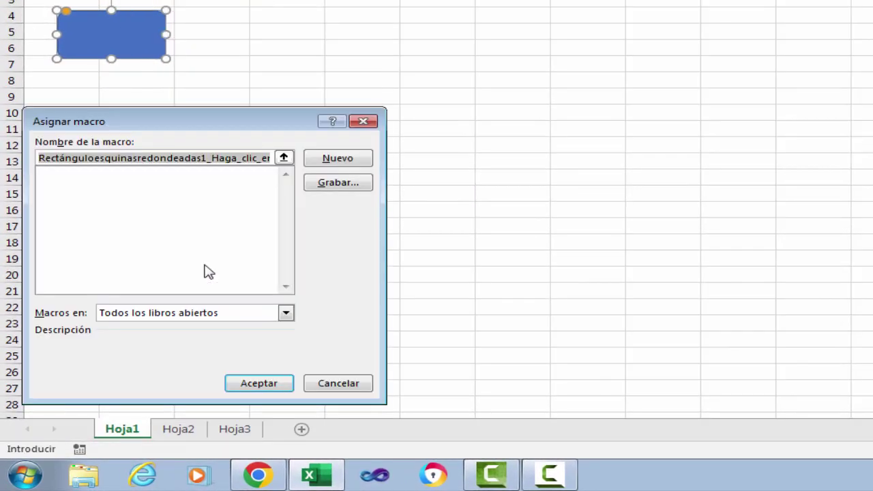
click(339, 160)
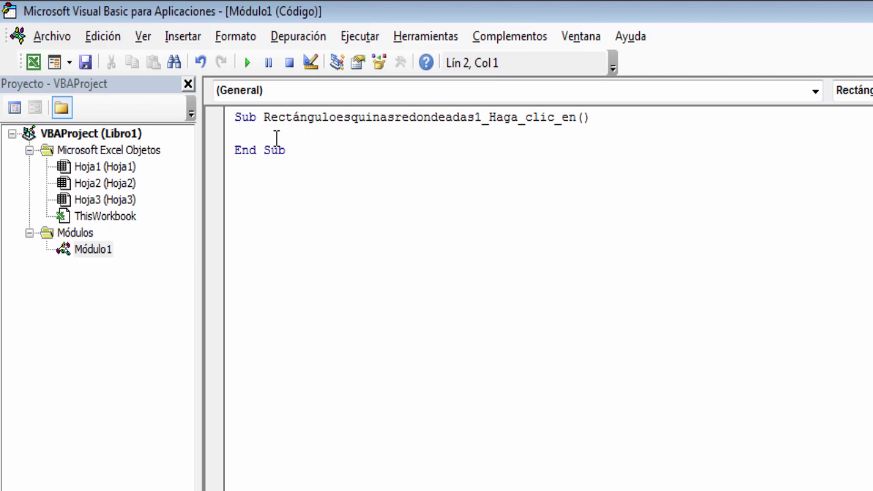
Declare Dim Hoja As String inside the procedure.
key(Return)
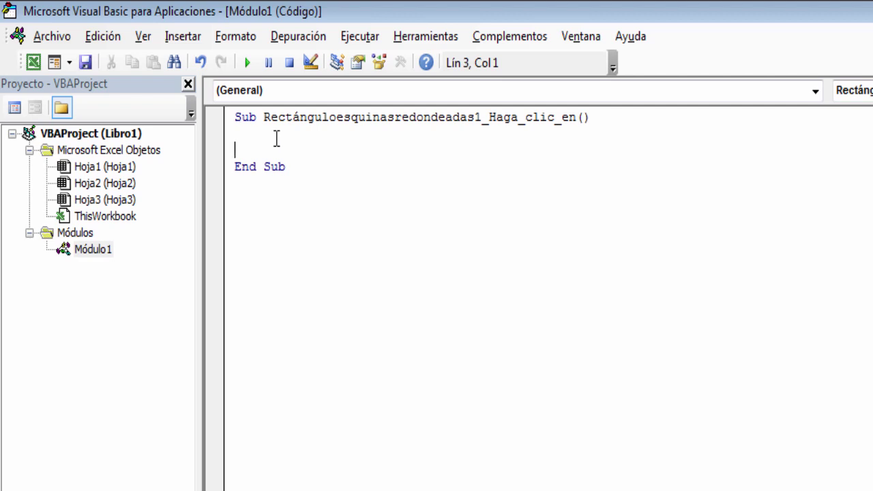
text(Dim )
text(Ho)
text(ja a)
text(s sti)
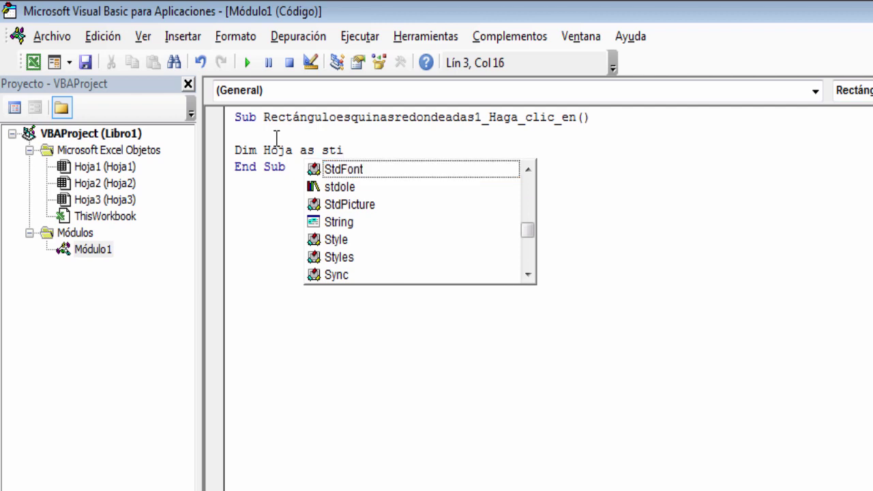
key(BackSpace)
text(g)
key(BackSpace)
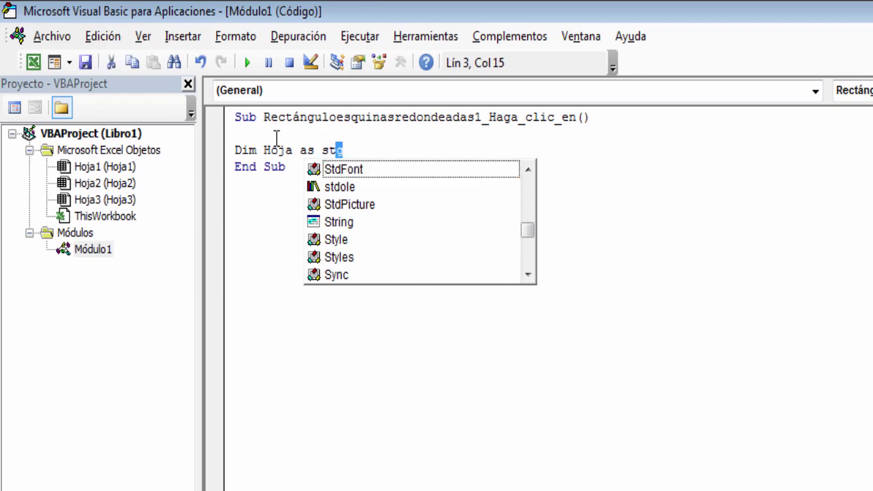
text(r)
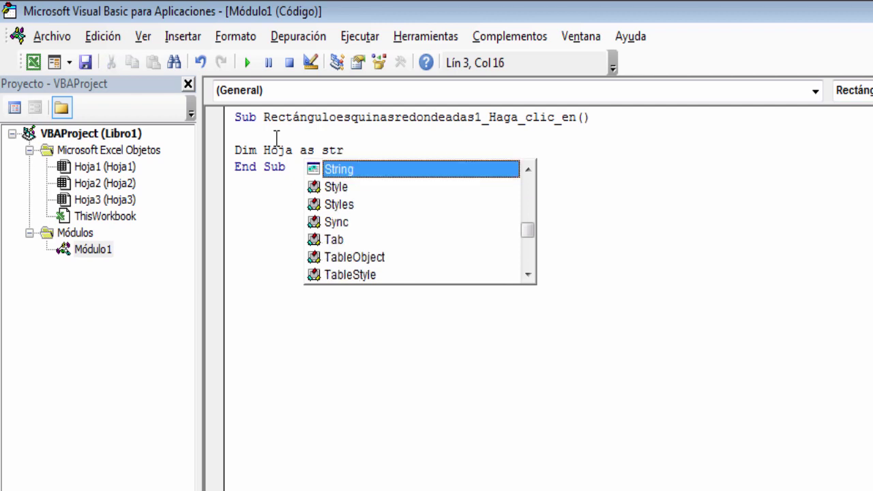
text(ing)
key(Return)
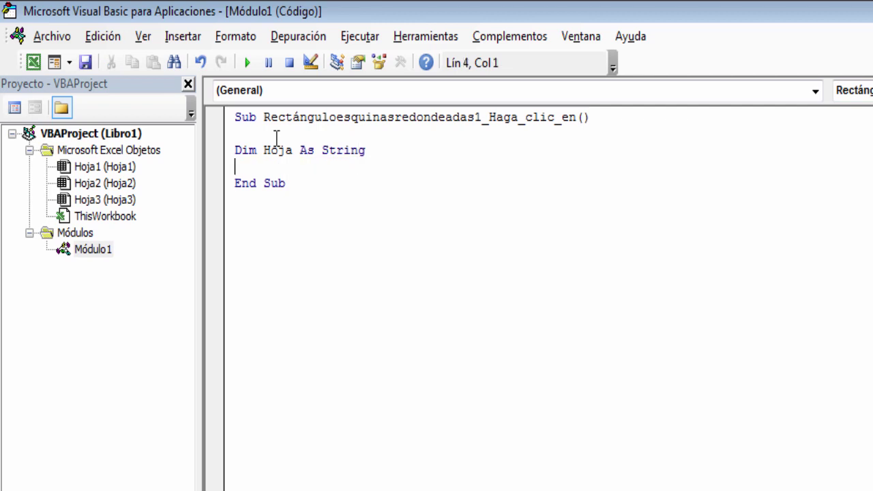
key(Return)
Begin the line Hoja = InputBox("") below the declaration.
text(Ho)
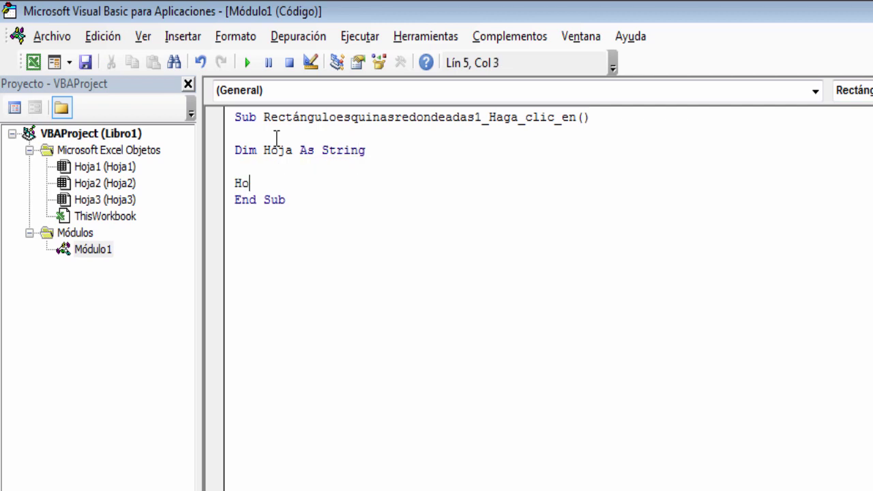
text(ha)
key(shift+Left)
key(shift+Left)
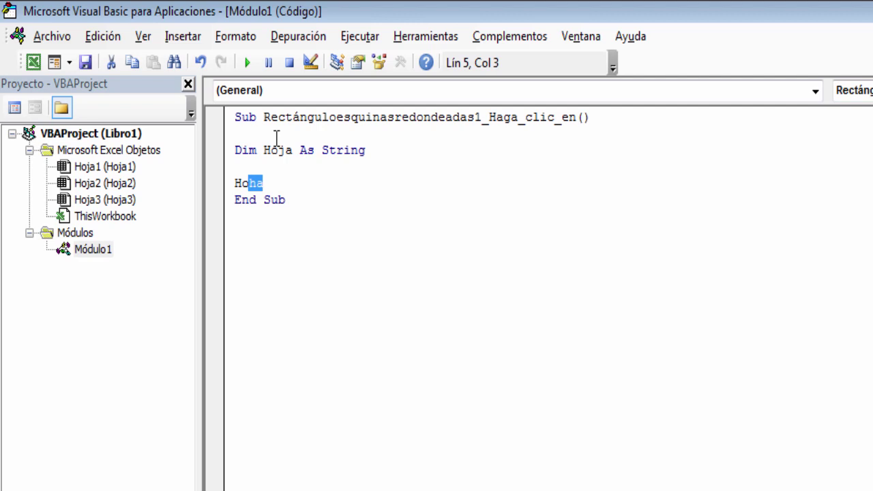
text(ja)
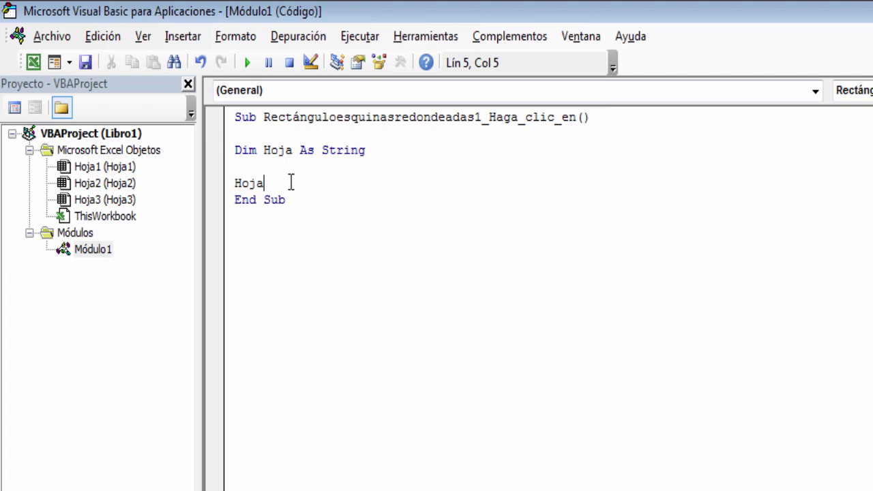
text(=)
text( Inpu)
text(tbox)
text(()
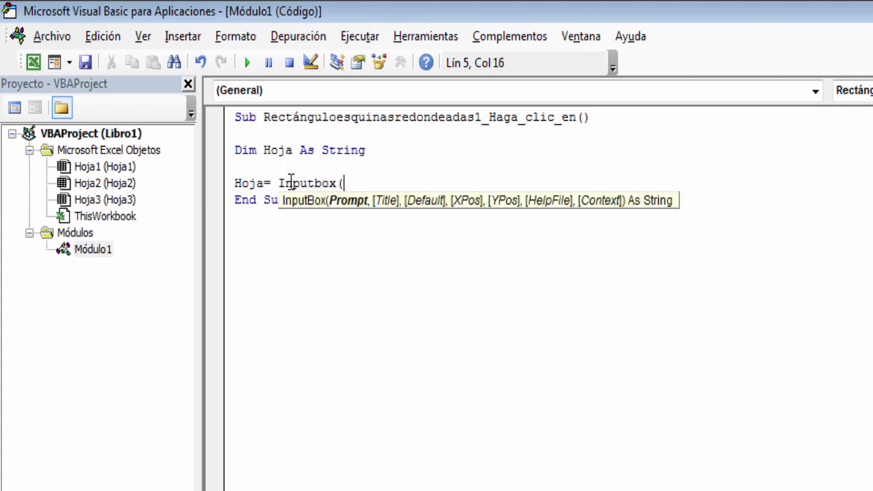
text("")
Give the InputBox the prompt 'Escriba el nombre de la hoja que desea cambiar' and title 'Nombre de Hoja'.
key(Left)
text(Esc)
text(r)
text(iba el n)
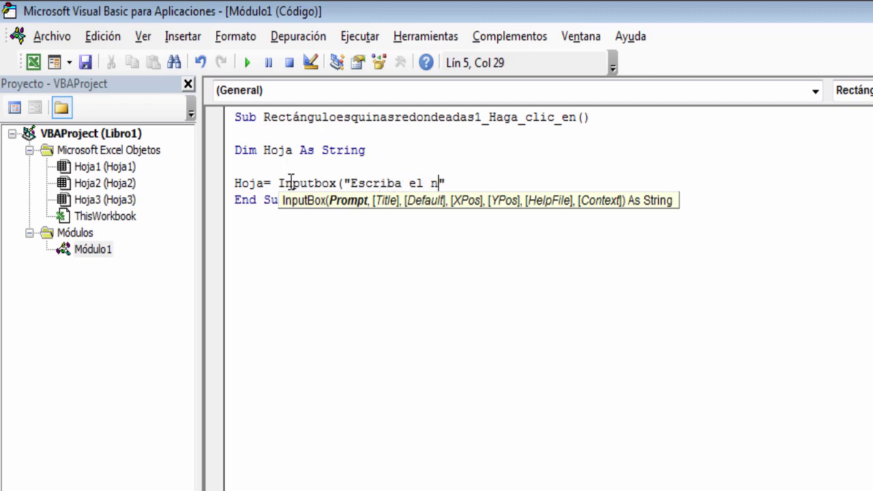
text(ombre de la ho)
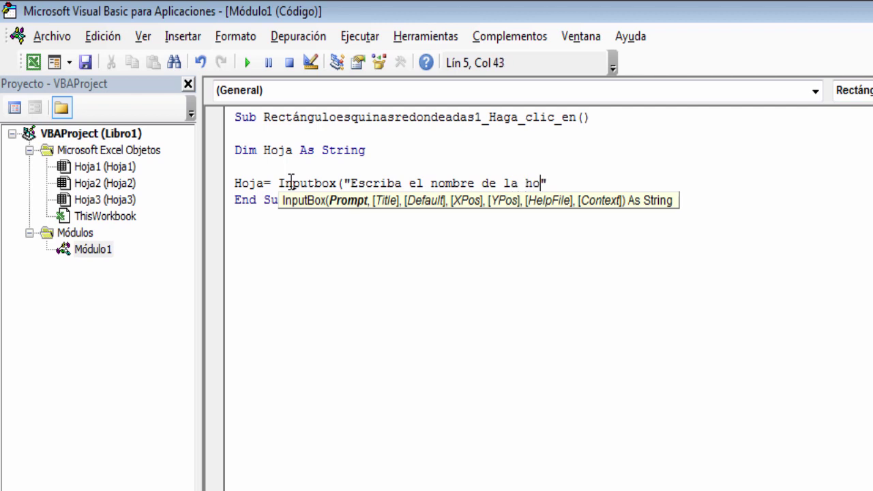
text(ja que desea)
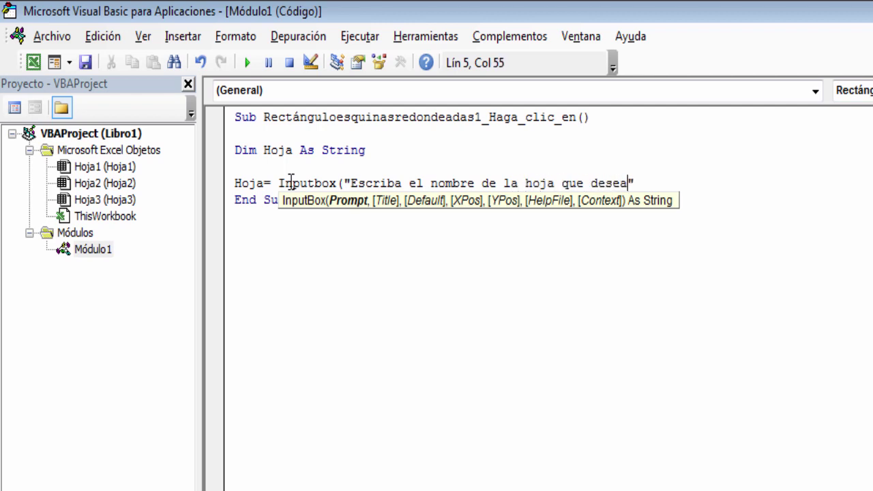
text( cambiar)
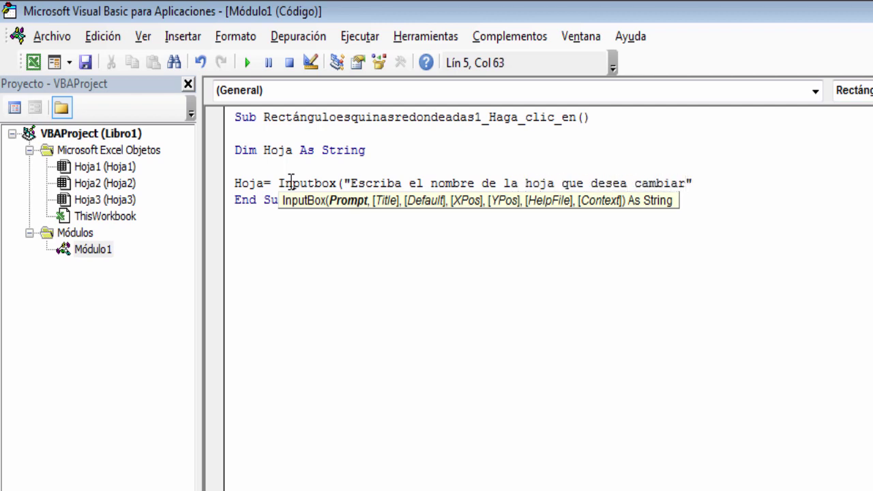
text(",)
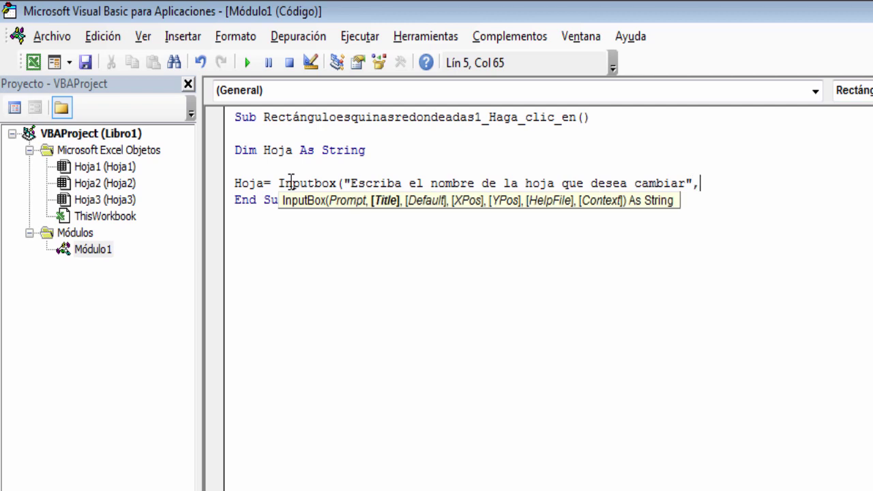
text("")
key(Left)
text(Nom)
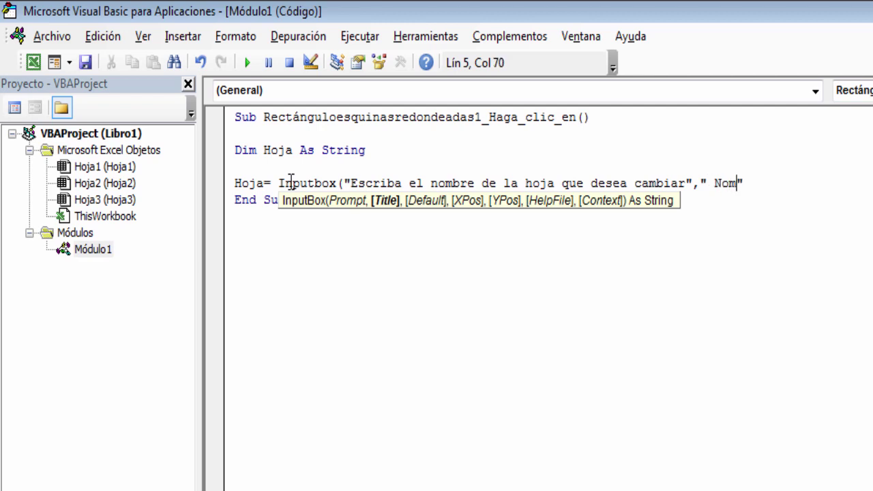
text(bre de )
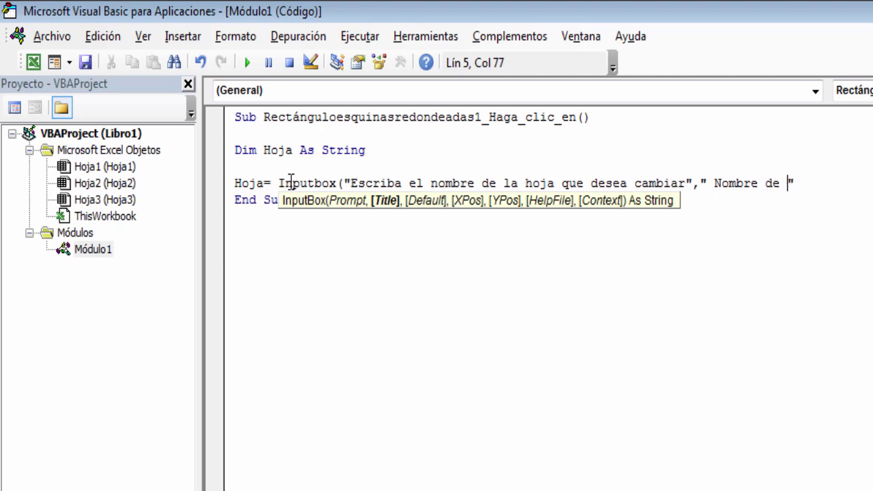
text(Hoja)
key(Right)
text())
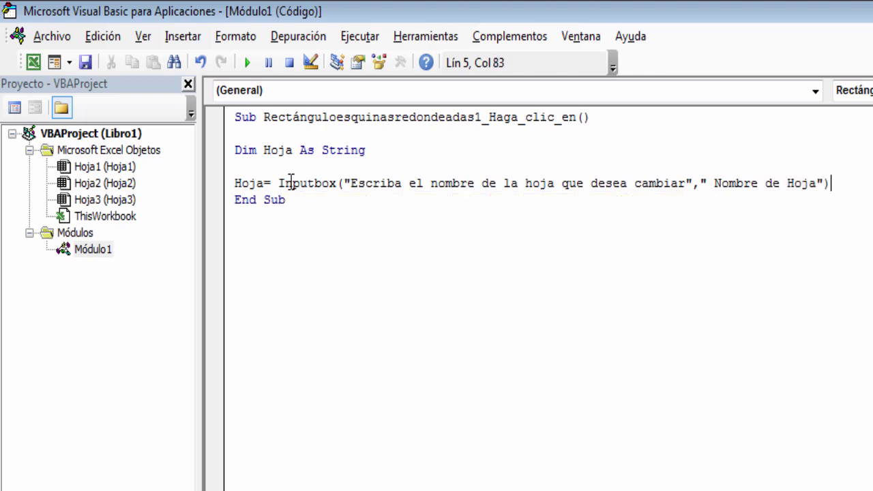
key(Return)
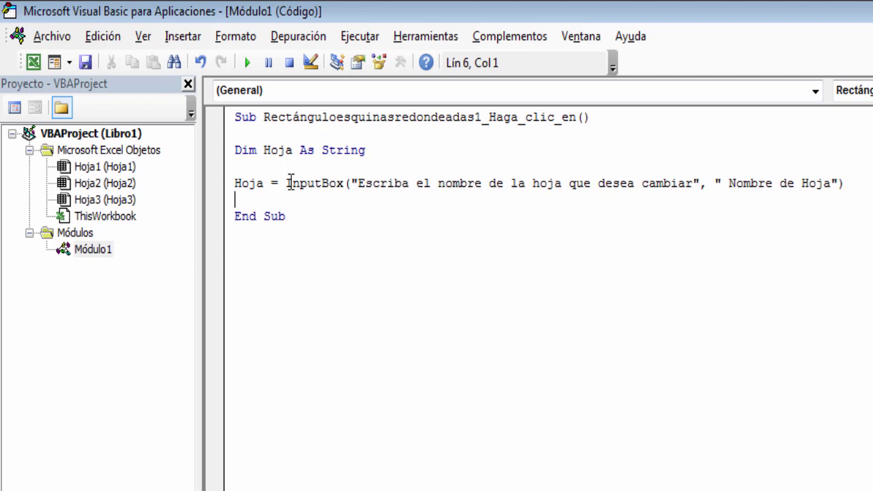
Add the line Worksheets(Hoja).Select to the macro.
key(Return)
text(W)
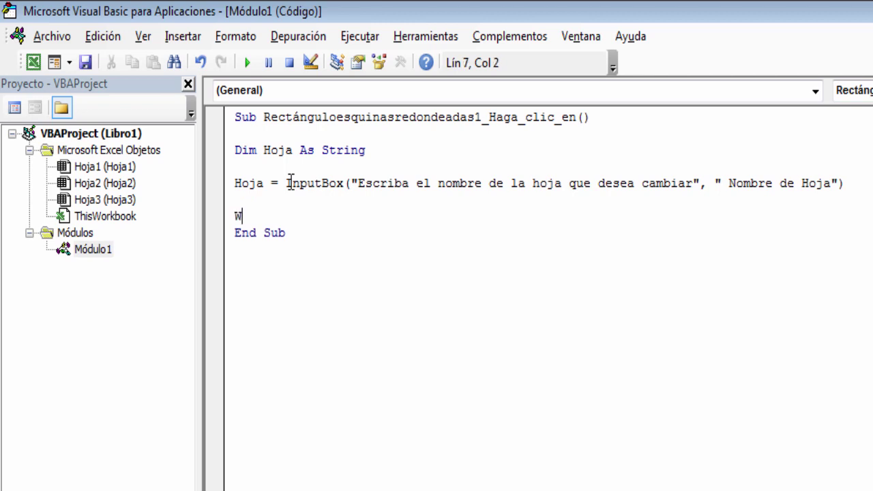
text(orks)
text(heets)
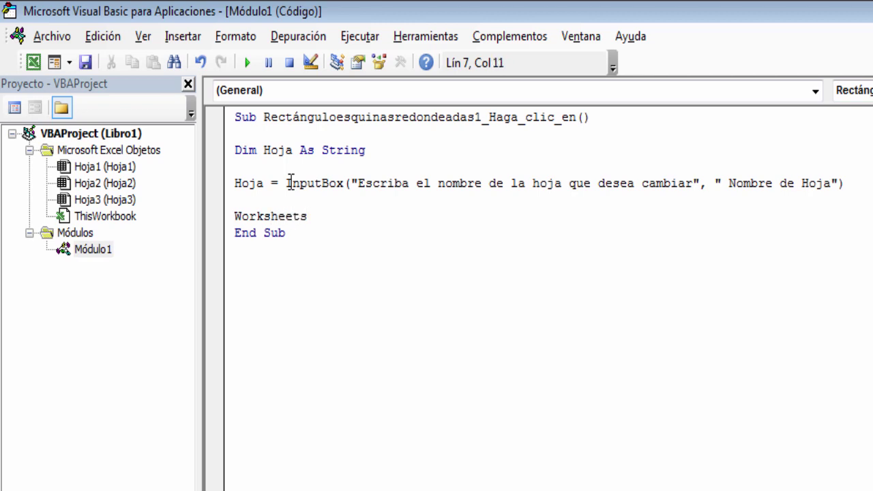
text( ()
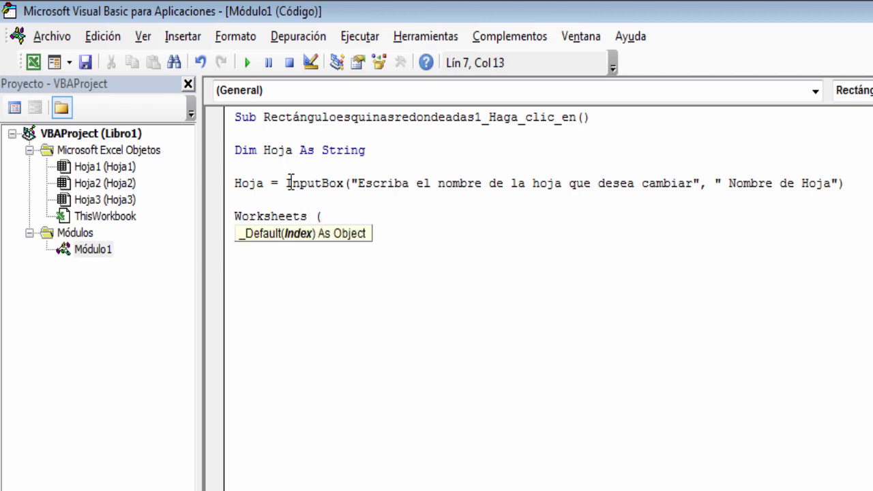
text(Hoj)
text(a.)
key(BackSpace)
text().)
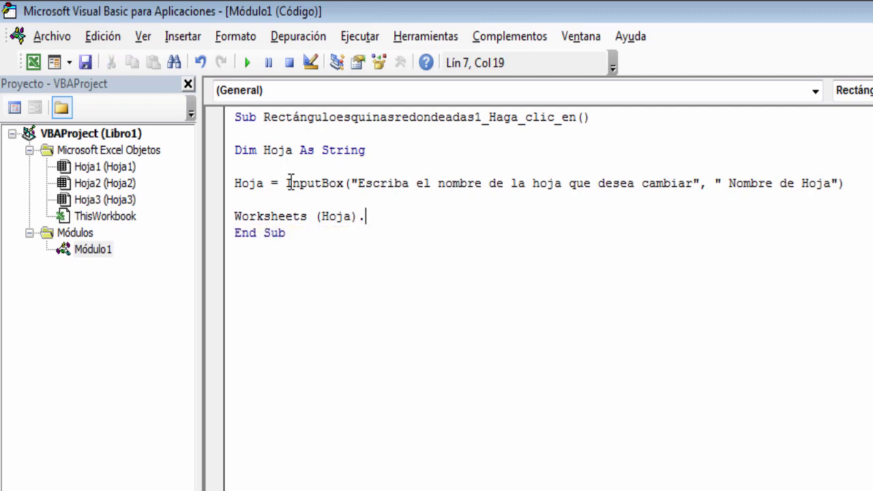
text(selecyt)
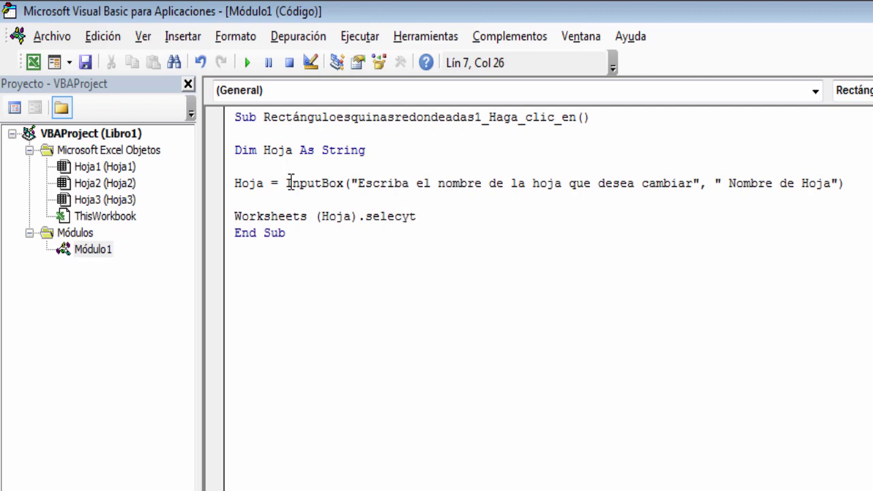
key(shift+Left)
key(BackSpace)
key(BackSpace)
text(t)
key(Return)
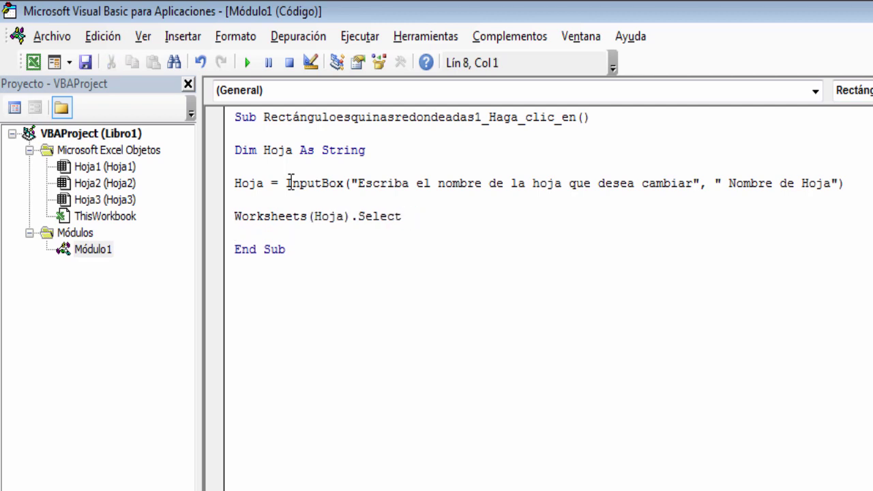
key(Return)
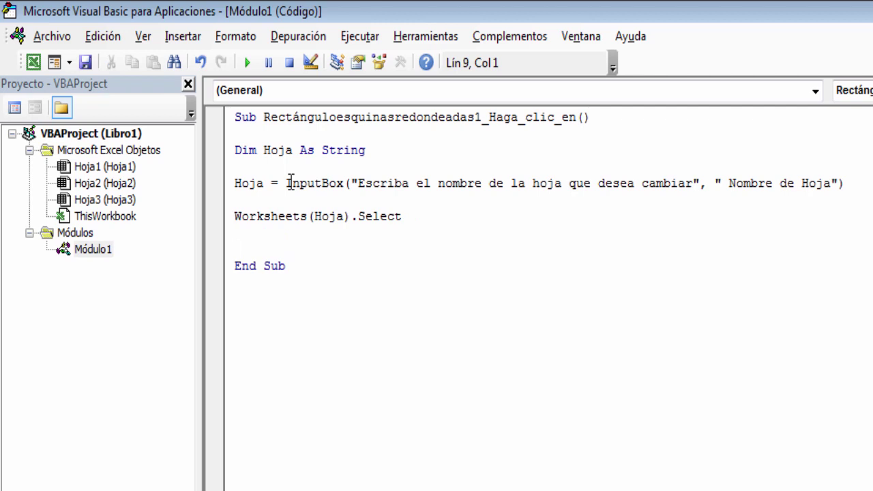
Declare Dim Nombre As String and set Nombre = InputBox("Coloque el nombre nuevo").
text(Dim )
text(Nombre)
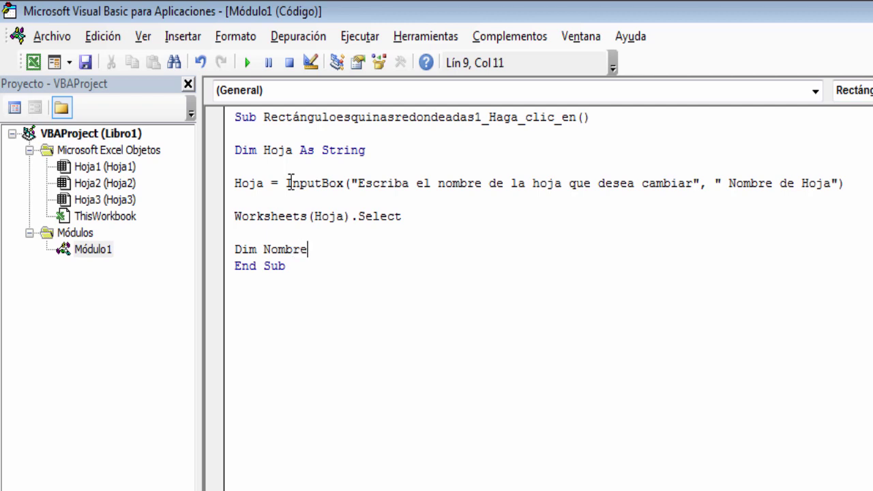
text( as sting)
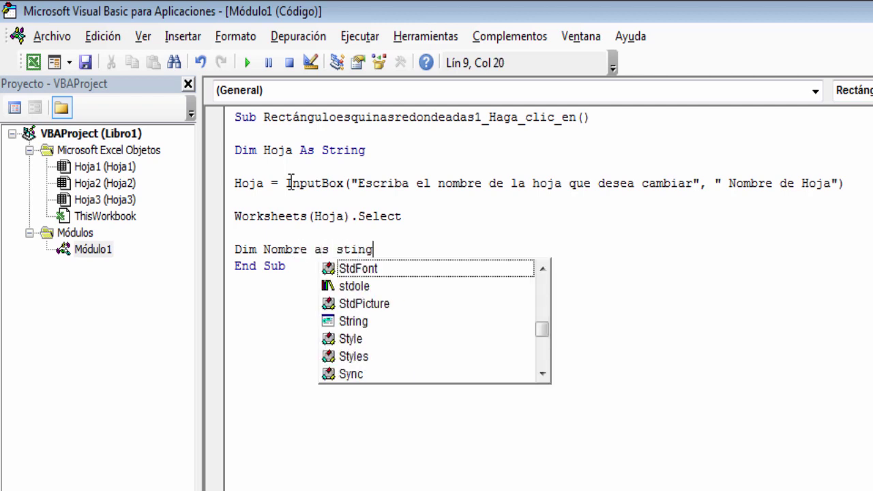
key(shift+Left)
key(shift+Left)
key(shift+Left)
text(ring)
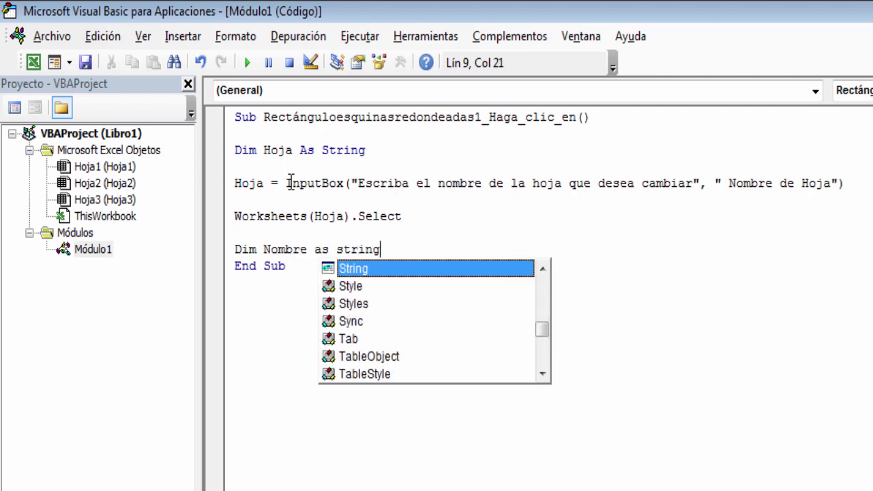
key(Return)
key(Return)
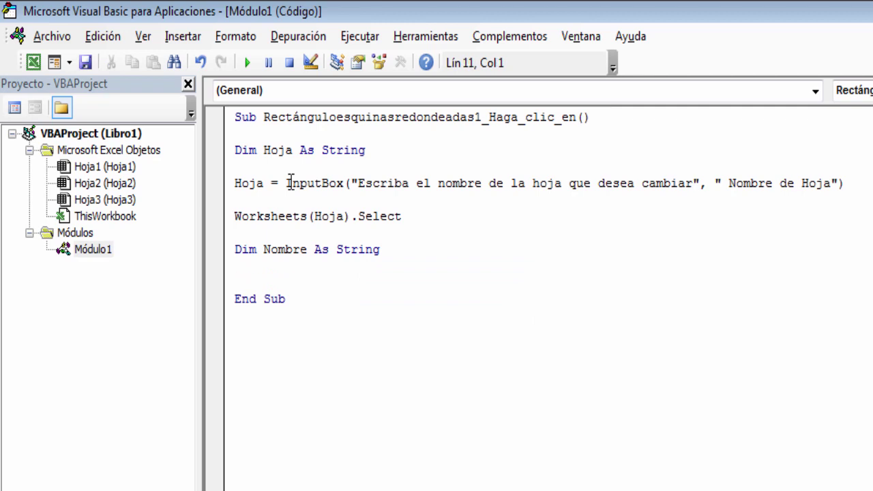
text(Nombre)
text(= )
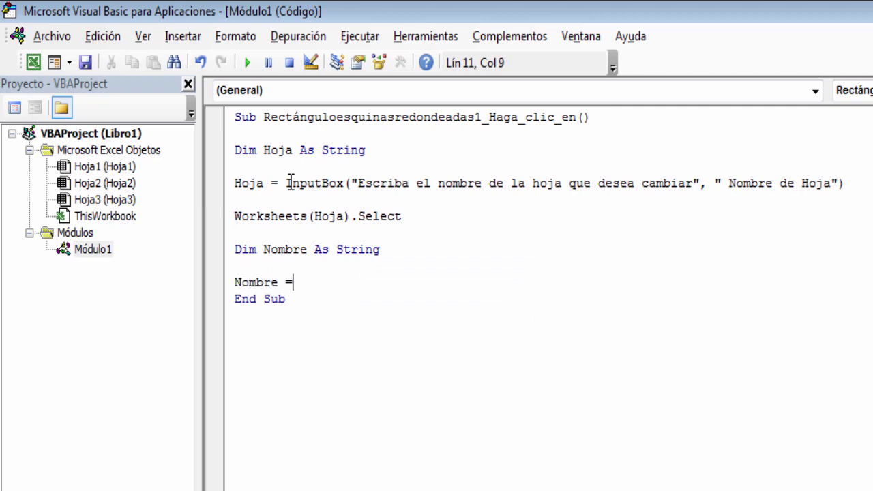
text(In)
text(putbox)
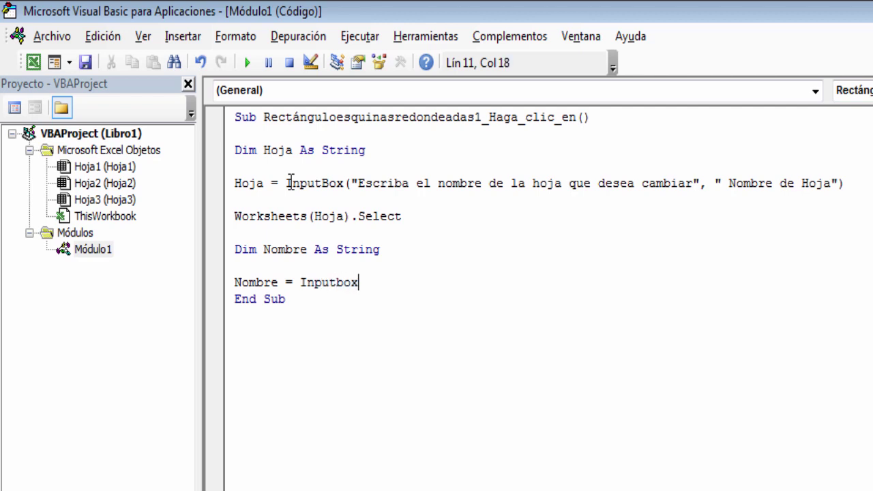
text(()
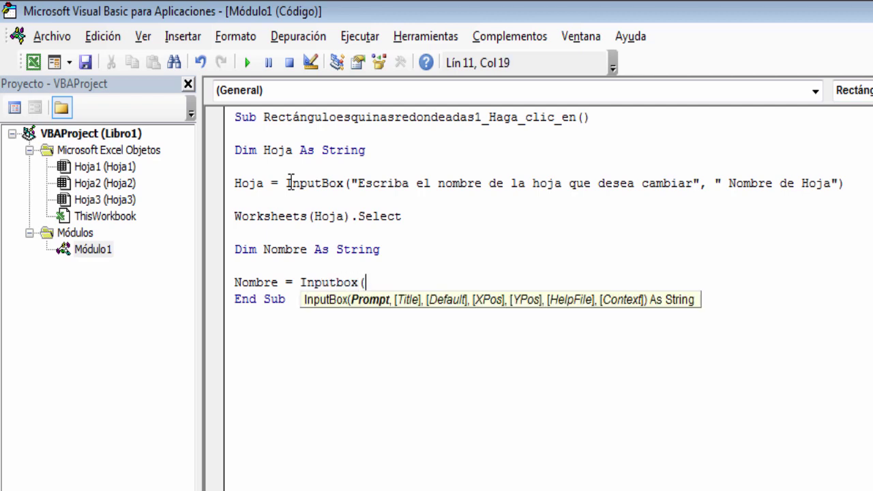
text("")
text(Col)
text(oque el nombr)
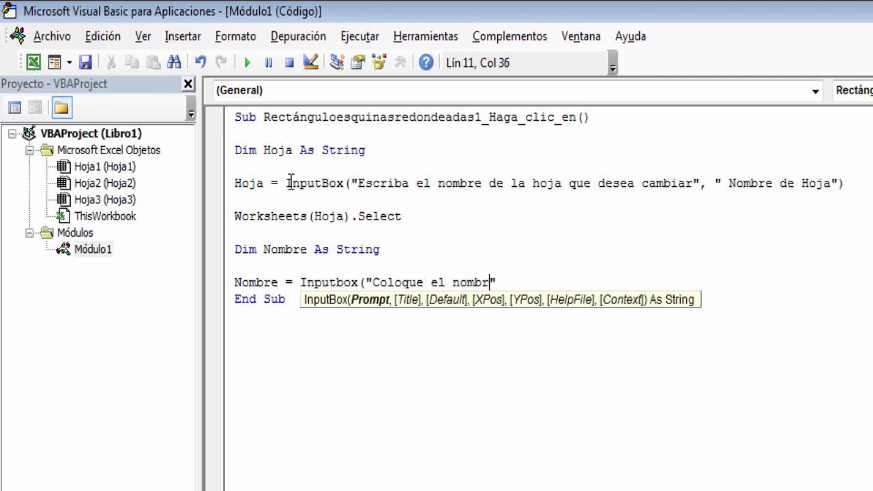
text(e nuevo)
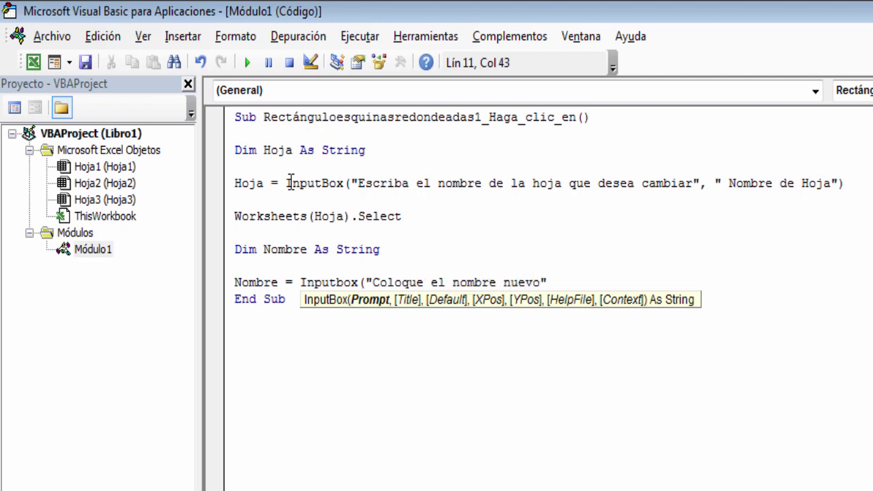
key(Right)
text())
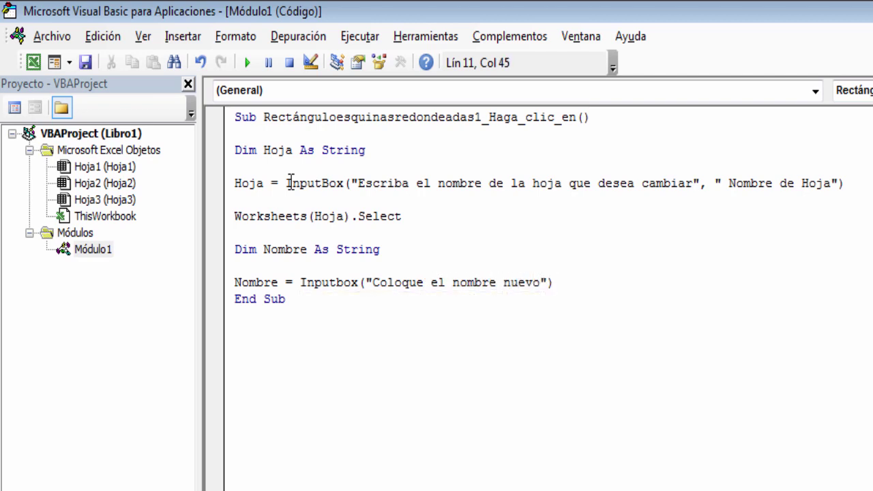
key(Return)
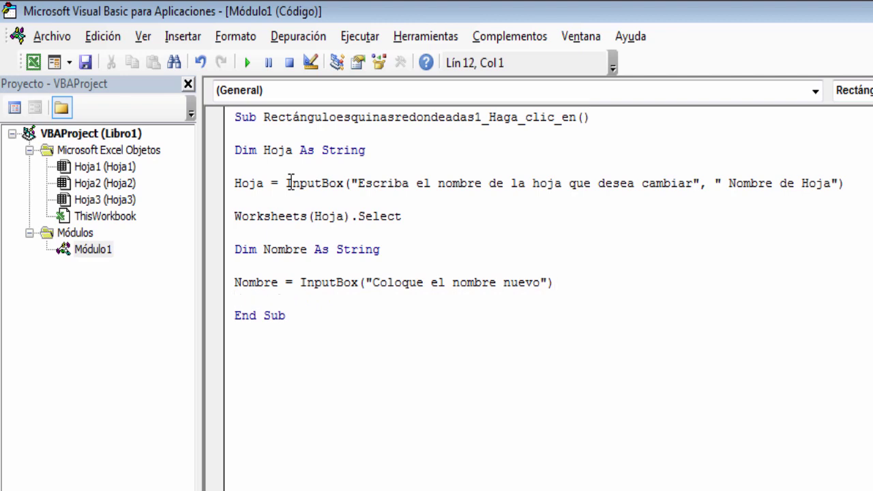
key(Return)
Add the line Worksheets(Hoja).Name = Nombre before End Sub.
text(Wo)
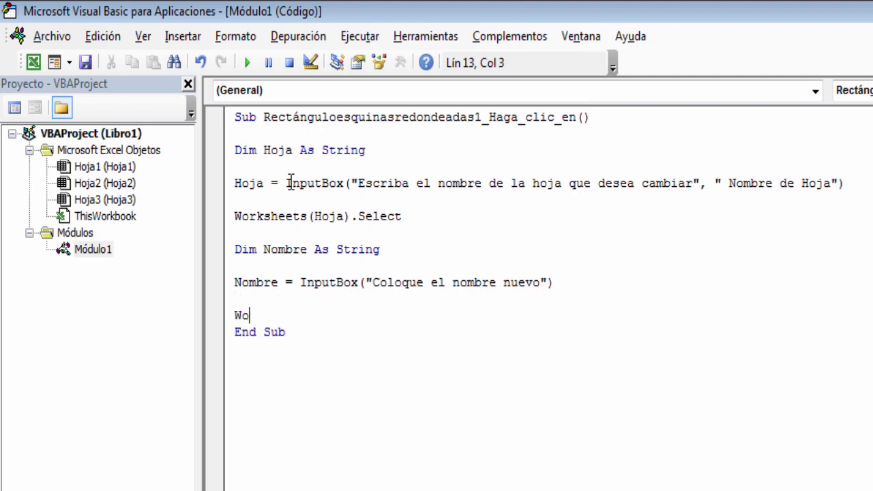
text(rkshee)
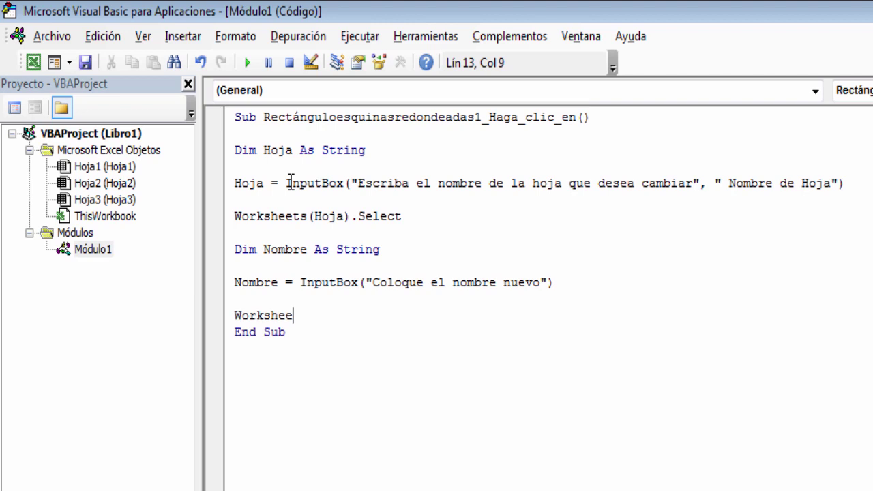
text(ts()
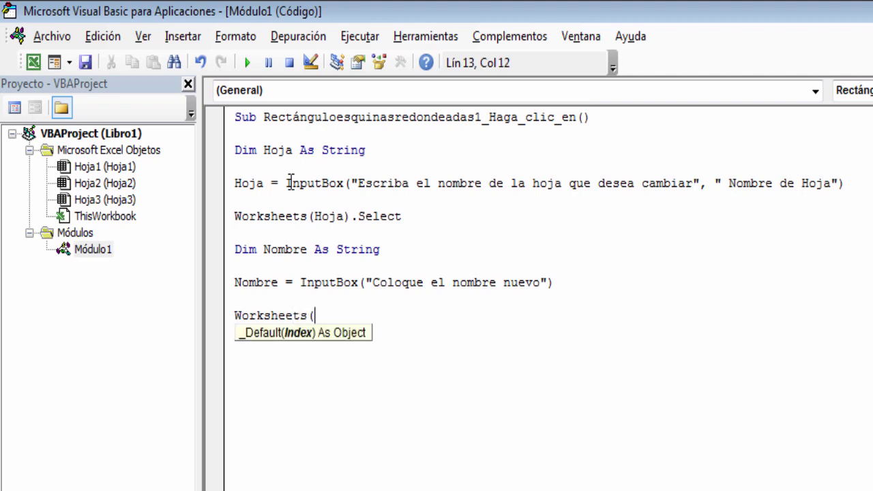
text(Hoja)
text().)
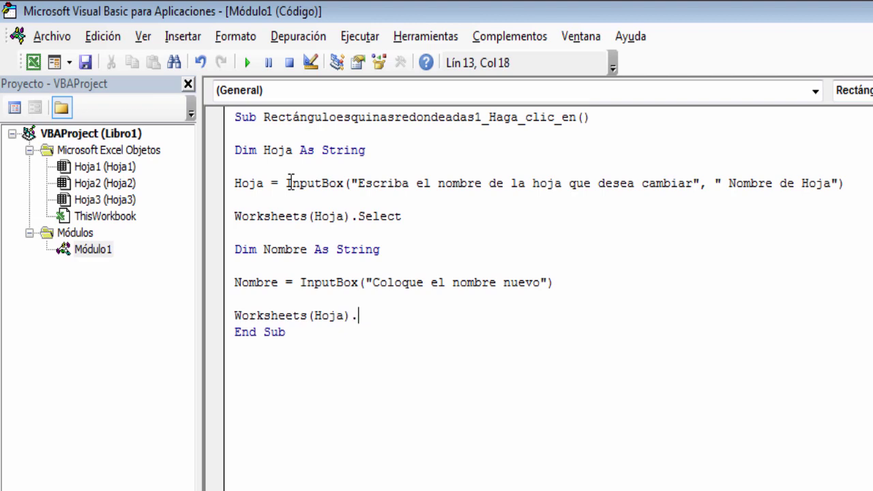
text(name)
text(= Nom)
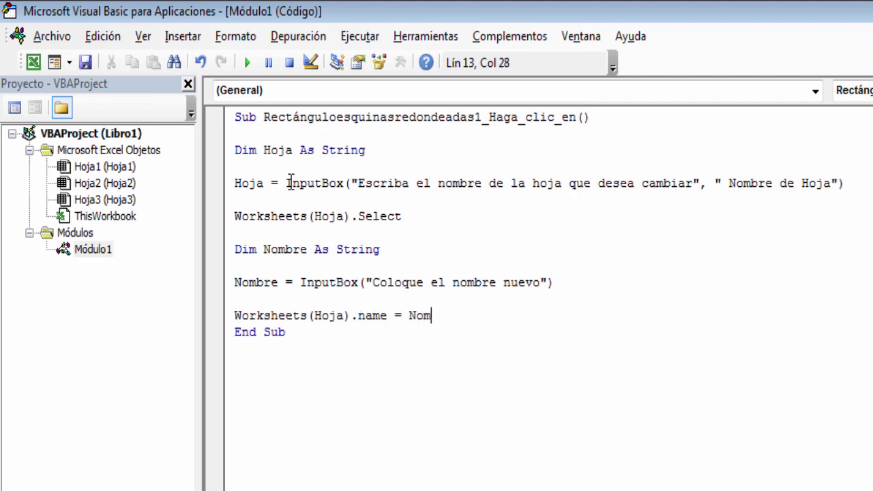
text(bre)
key(Return)
key(Return)
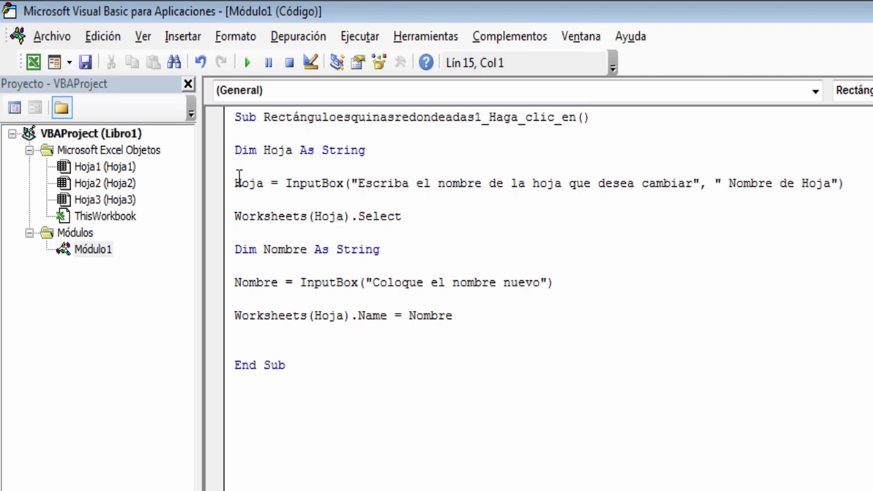
drag(357, 179, 553, 177)
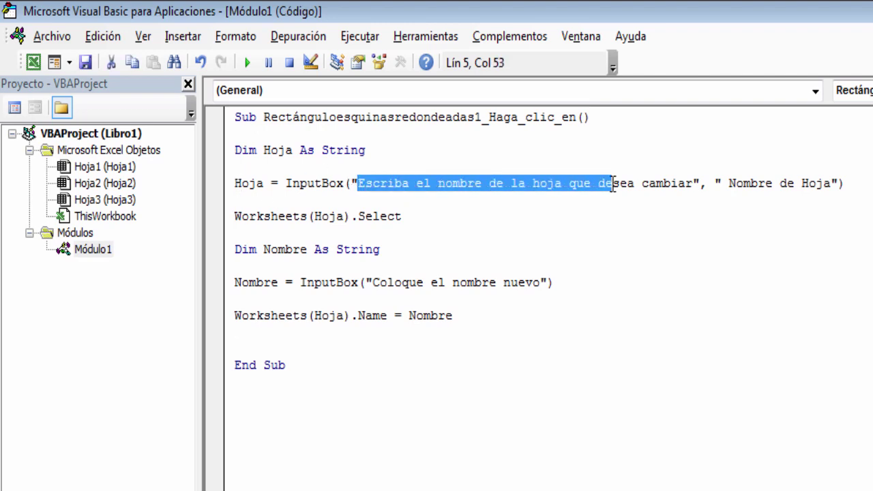
drag(553, 177, 611, 183)
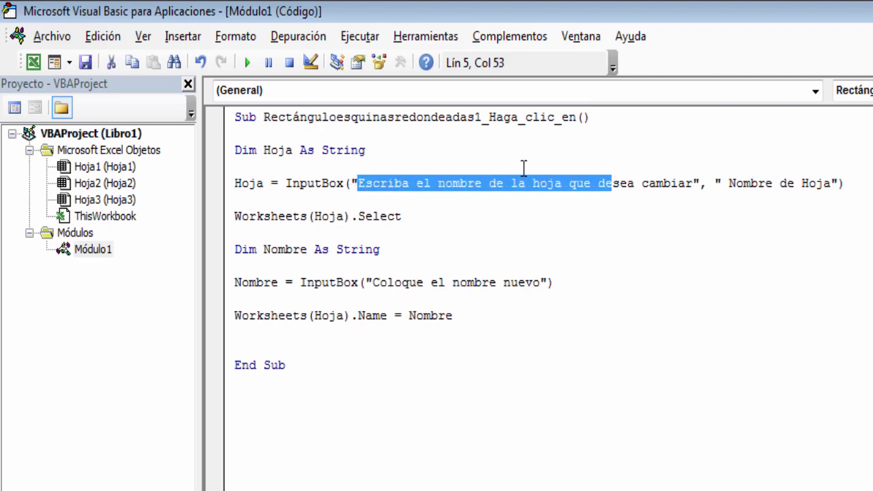
click(427, 170)
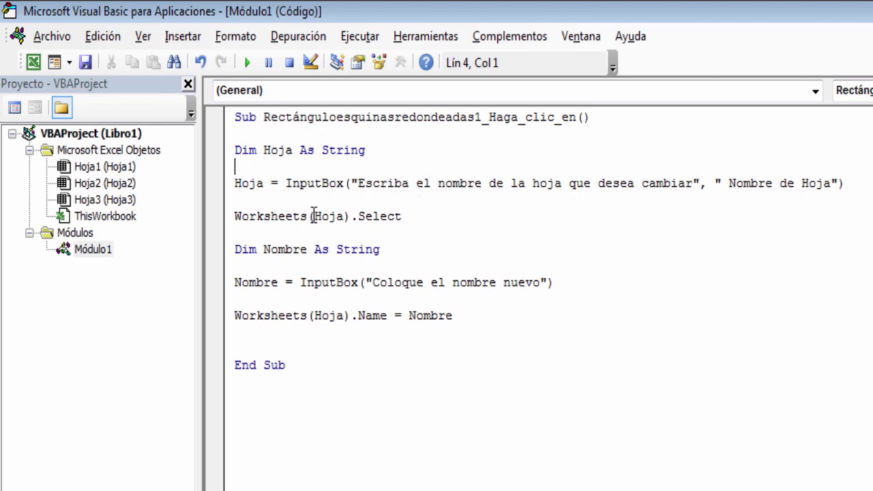
drag(313, 216, 403, 216)
click(361, 218)
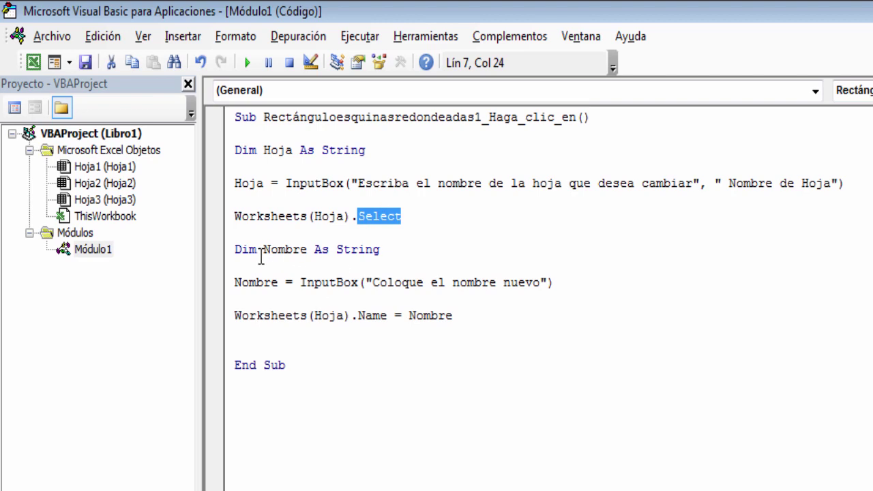
mouse_move(239, 250)
mouse_down()
mouse_move(345, 287)
mouse_move(534, 287)
mouse_up()
click(345, 287)
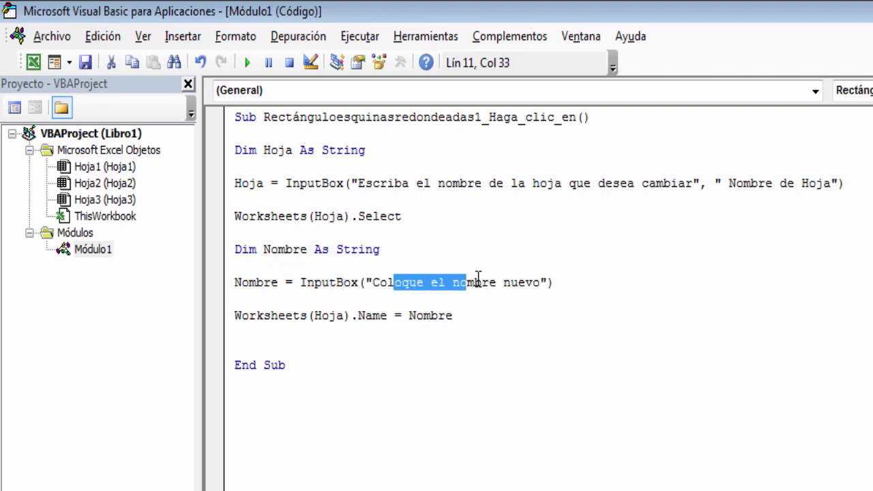
click(347, 312)
drag(315, 316, 372, 315)
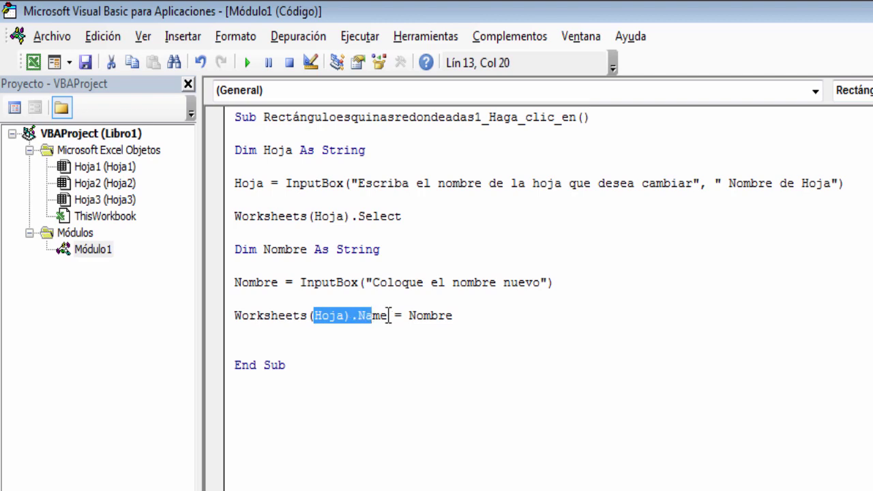
click(380, 316)
drag(408, 316, 465, 320)
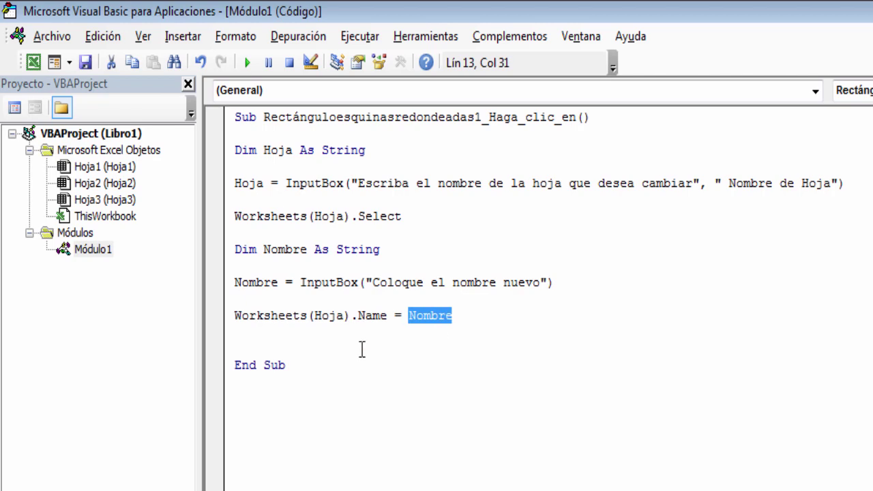
click(363, 349)
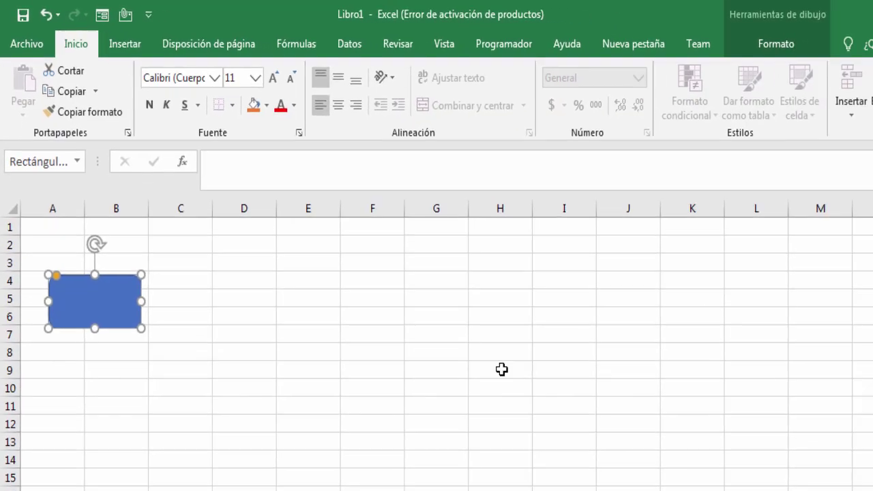
Run the blue button's macro and enter Hoja2 as the sheet to rename.
click(341, 237)
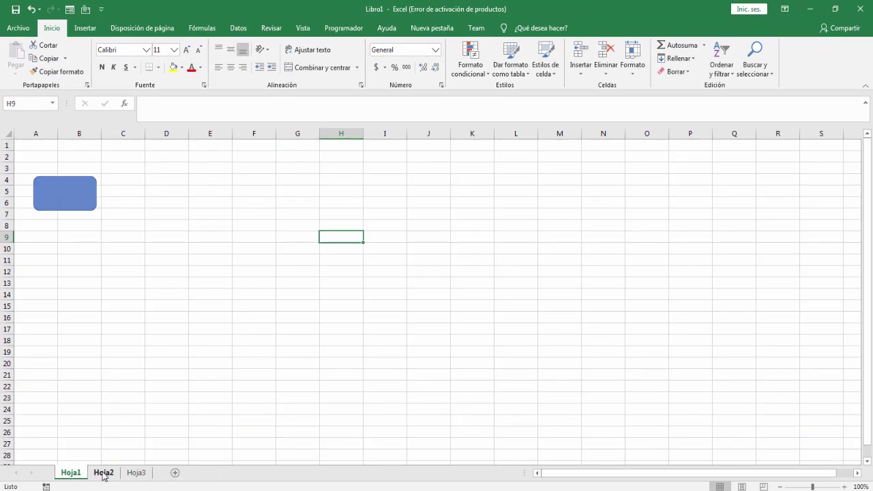
click(103, 474)
click(137, 474)
click(76, 476)
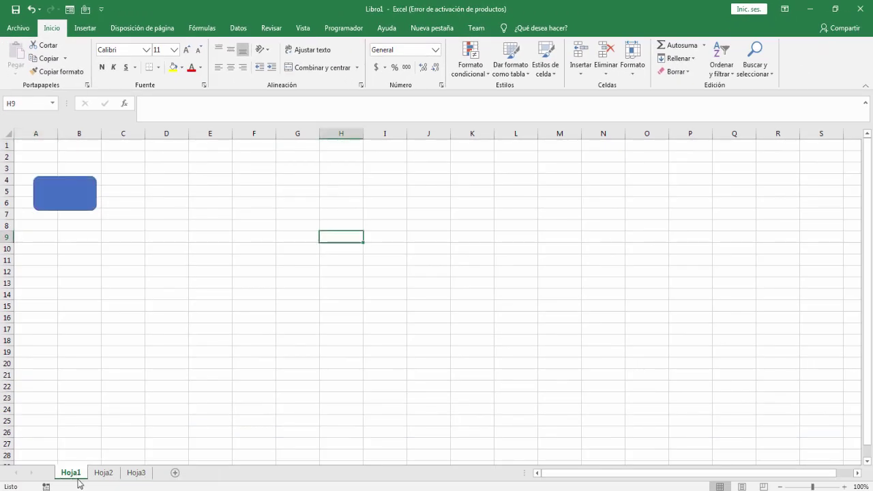
click(65, 282)
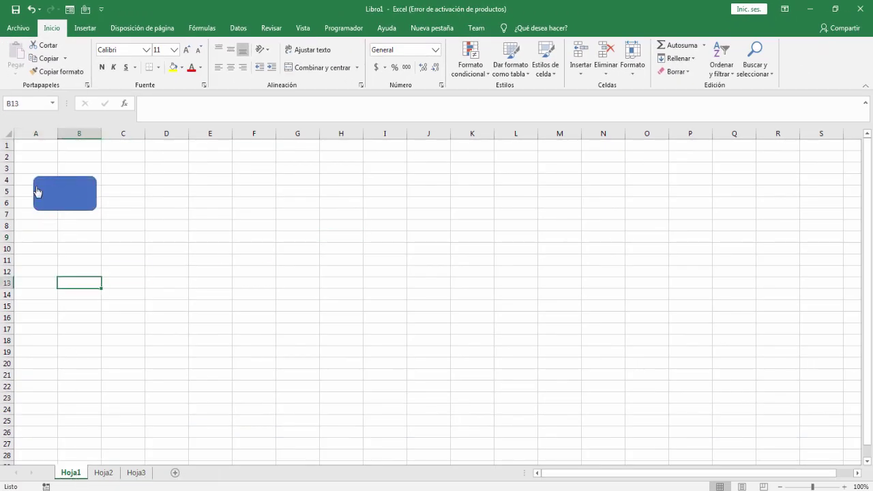
click(50, 194)
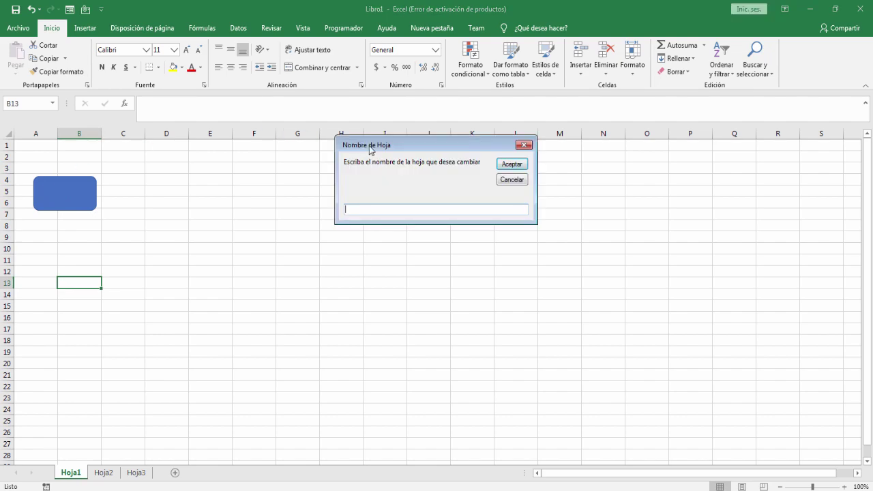
drag(371, 148, 155, 160)
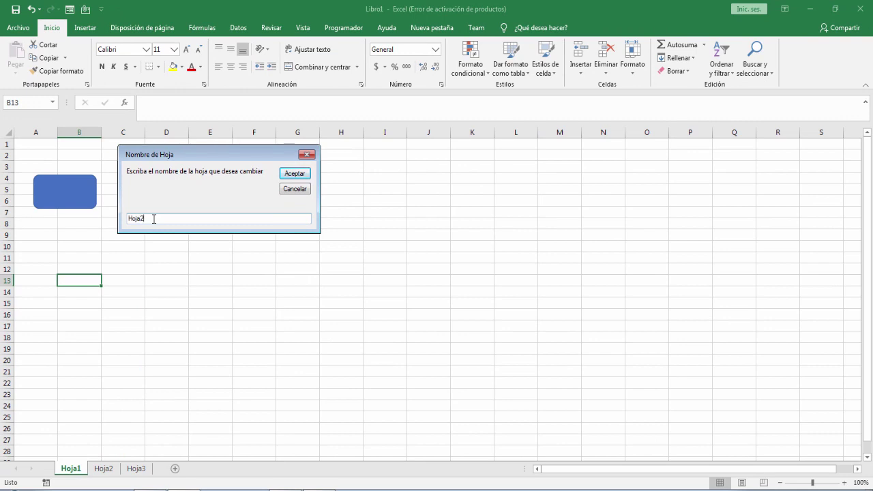
click(289, 175)
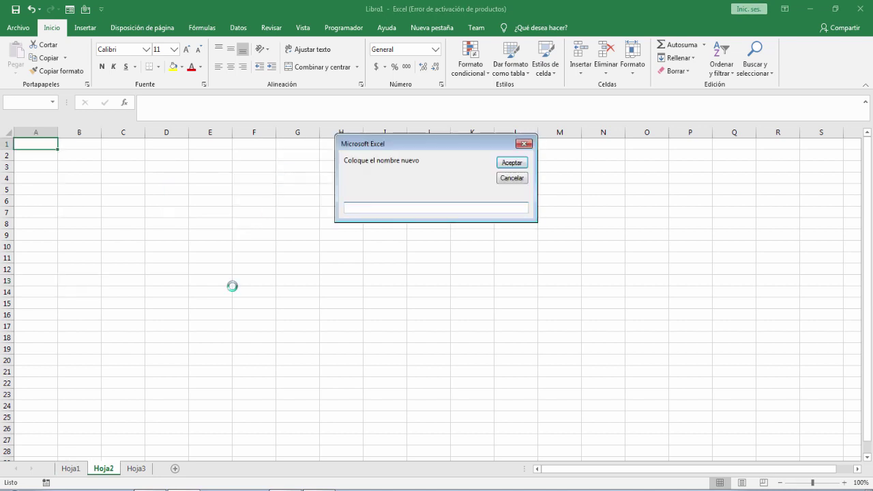
Enter Menu as Hoja2's new name, then go back to Hoja1.
drag(357, 145, 128, 147)
text(Menu)
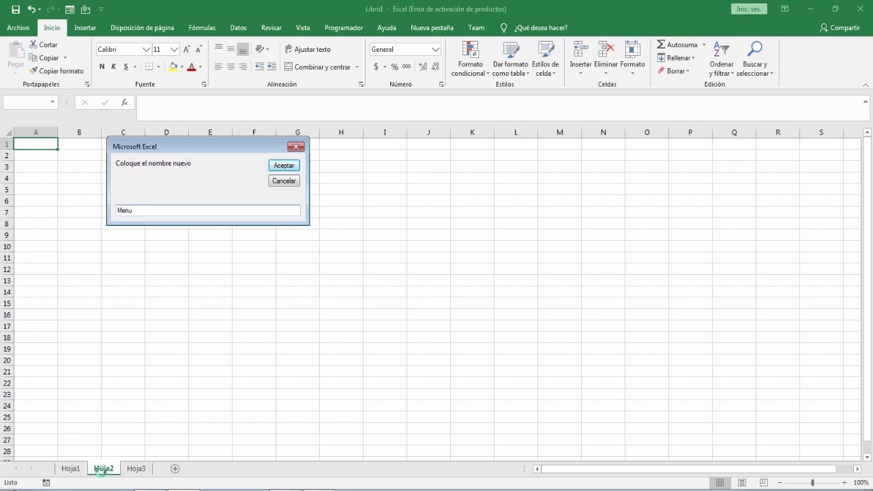
click(282, 167)
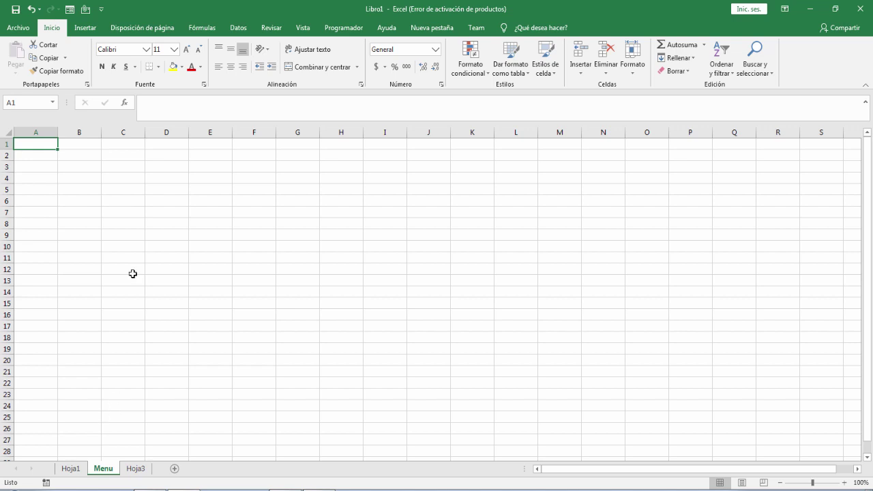
click(92, 203)
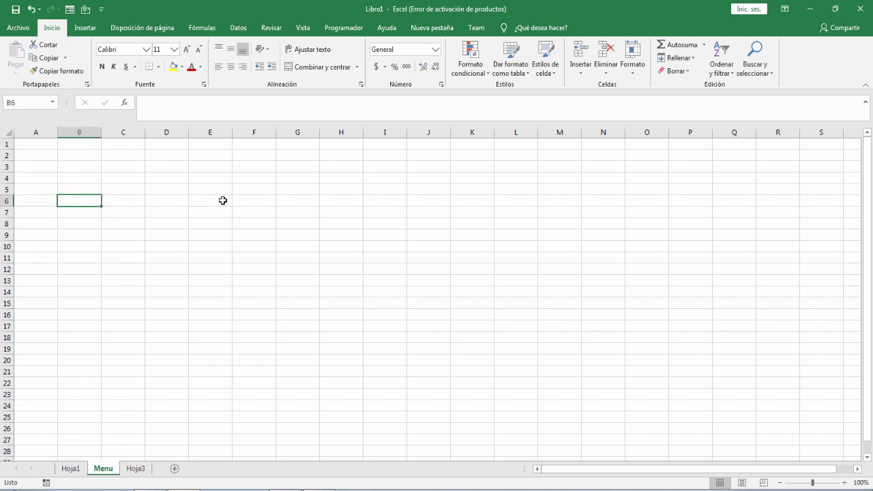
click(71, 469)
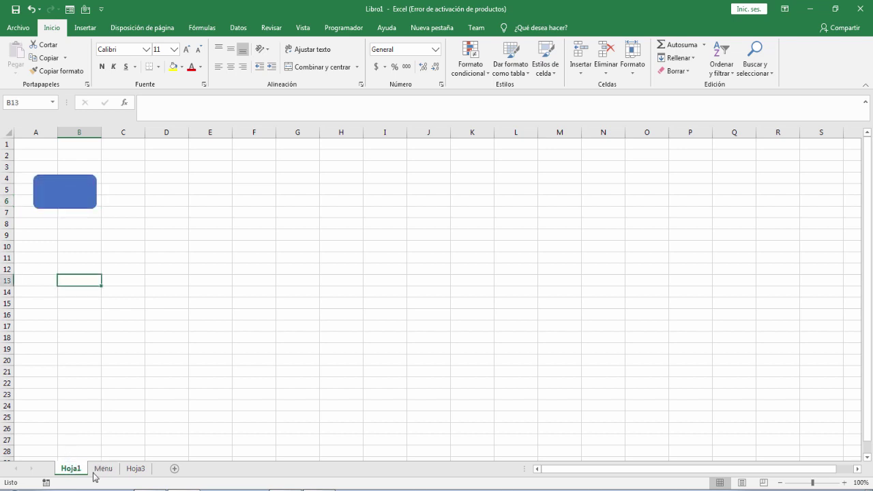
click(103, 469)
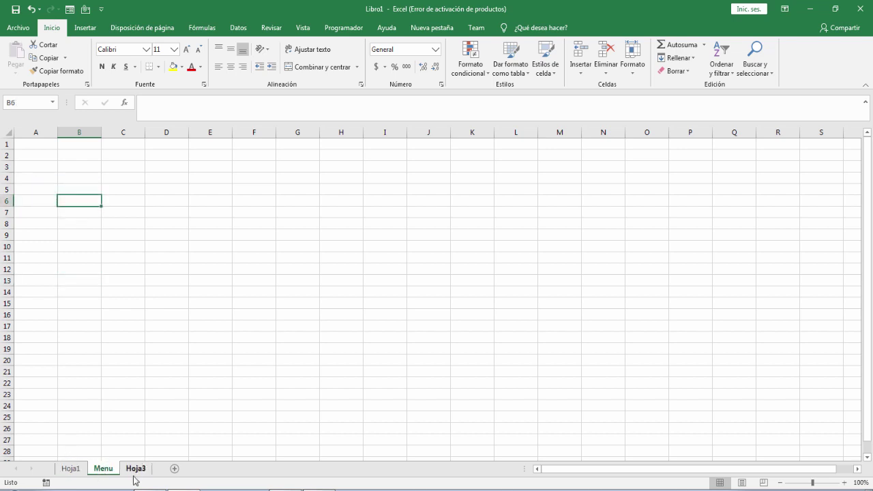
click(122, 371)
click(72, 469)
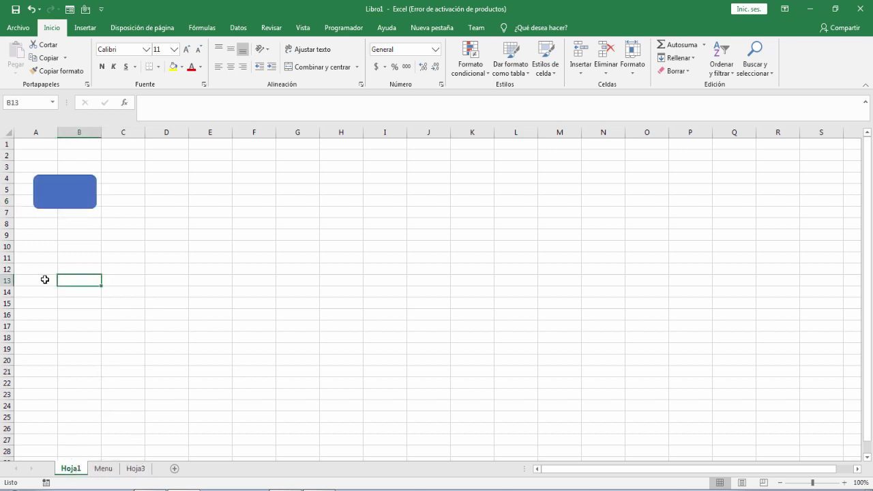
Open the button's assigned macro code for editing.
right_click(70, 181)
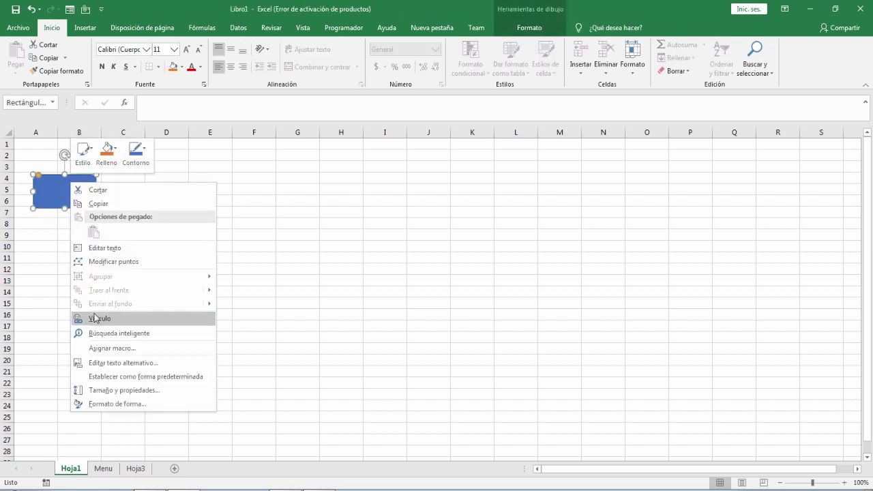
click(113, 349)
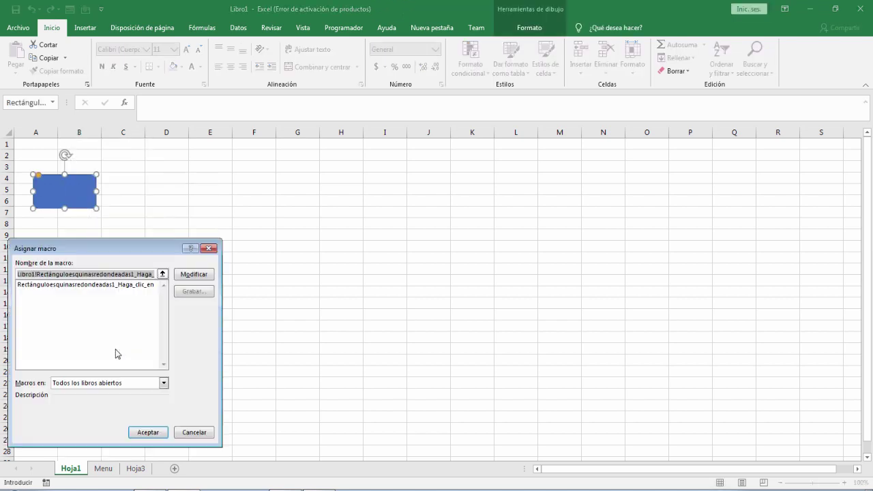
click(186, 274)
Add Worksheets("Hoja1").Select on the line above End Sub.
click(149, 188)
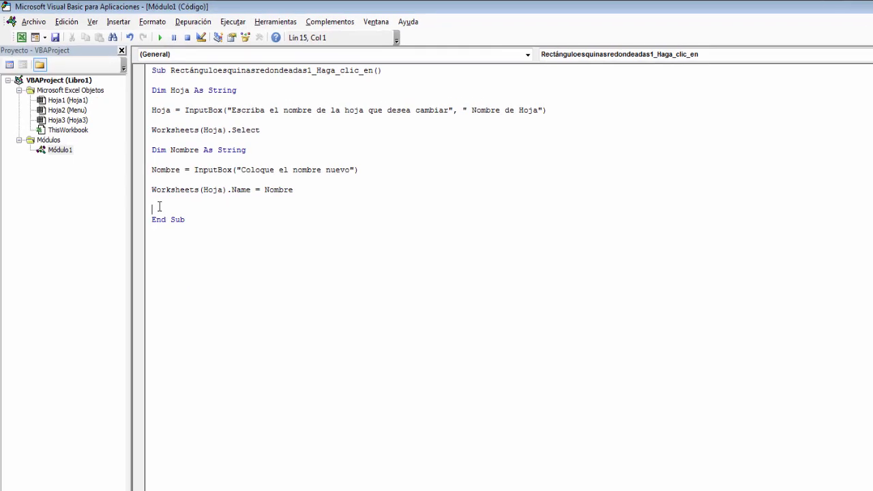
text(W)
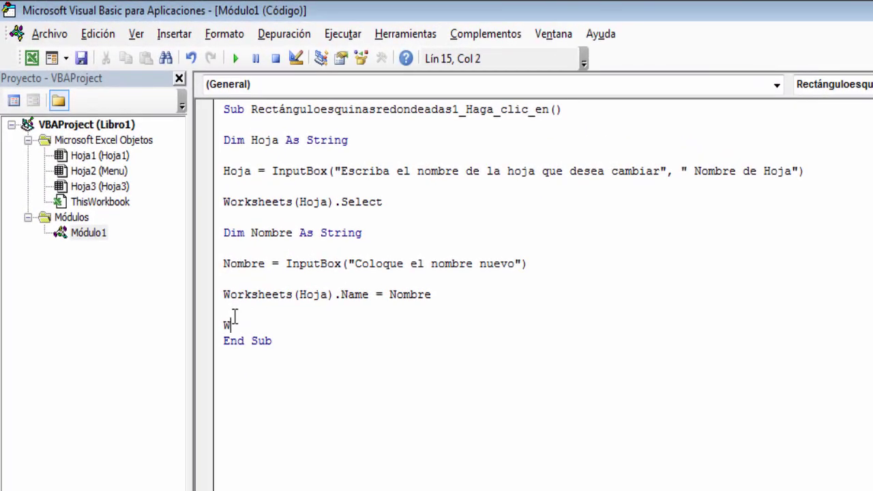
text(ork)
key(BackSpace)
text(ksc)
key(shift+Left)
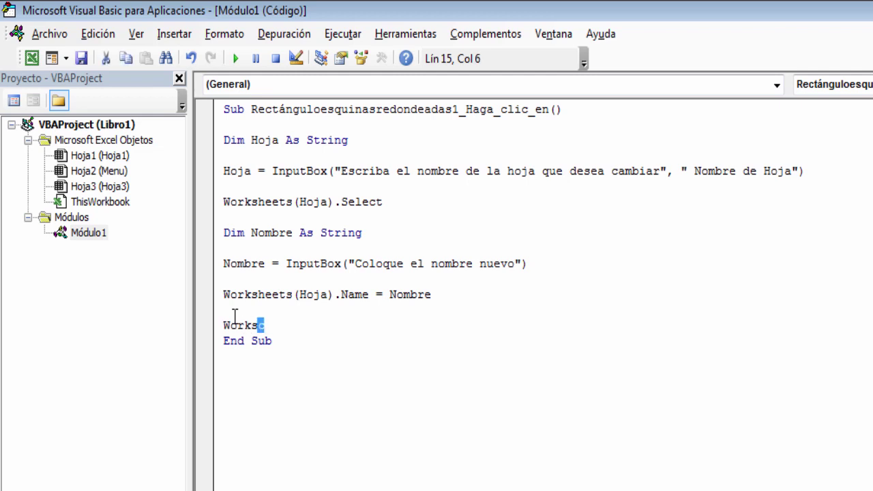
key(shift+Left)
key(shift+Left)
text(kss)
text(heet)
key(shift+Left)
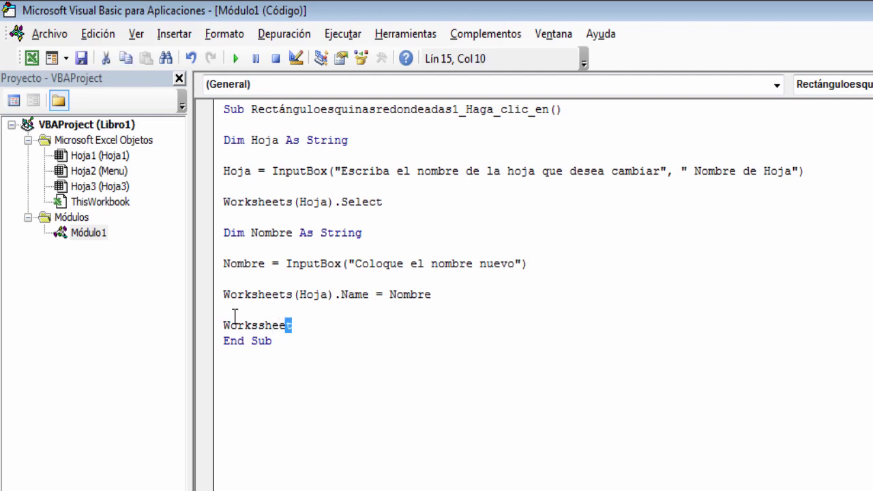
key(shift+Left)
key(shift+Left)
key(shift+Left)
text(he)
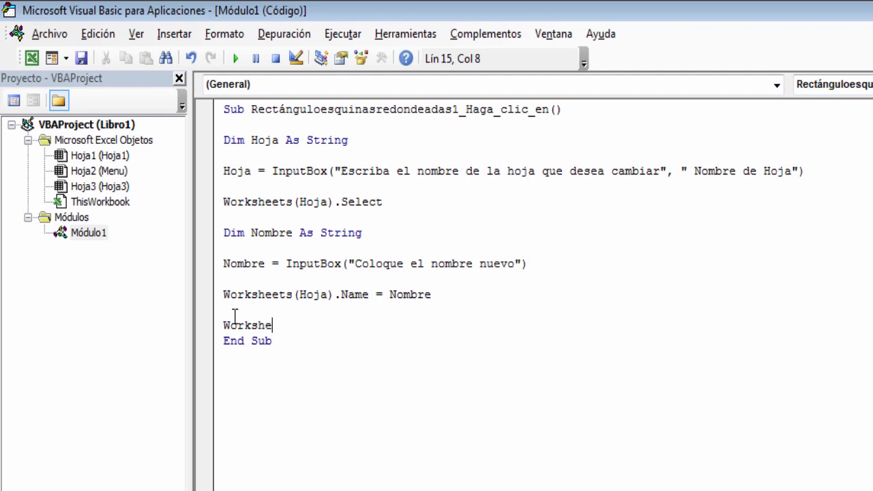
text(ets()
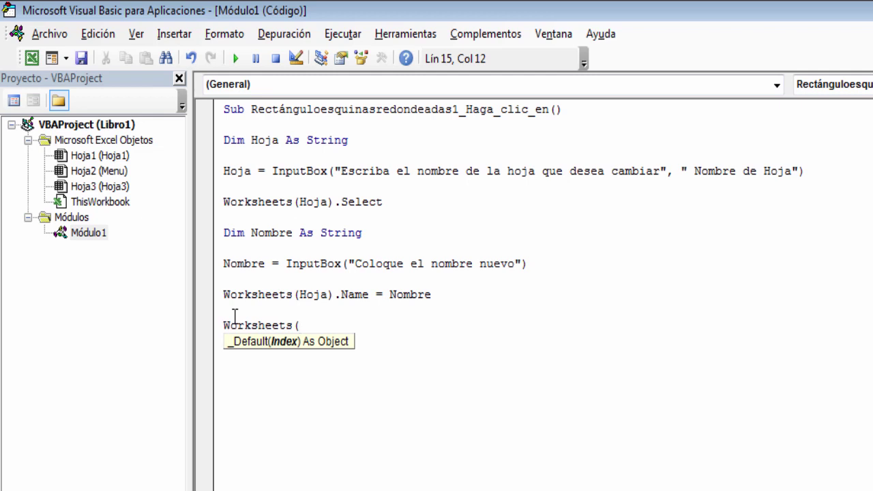
text("")
key(Left)
text(Ho)
text(ja1)
text())
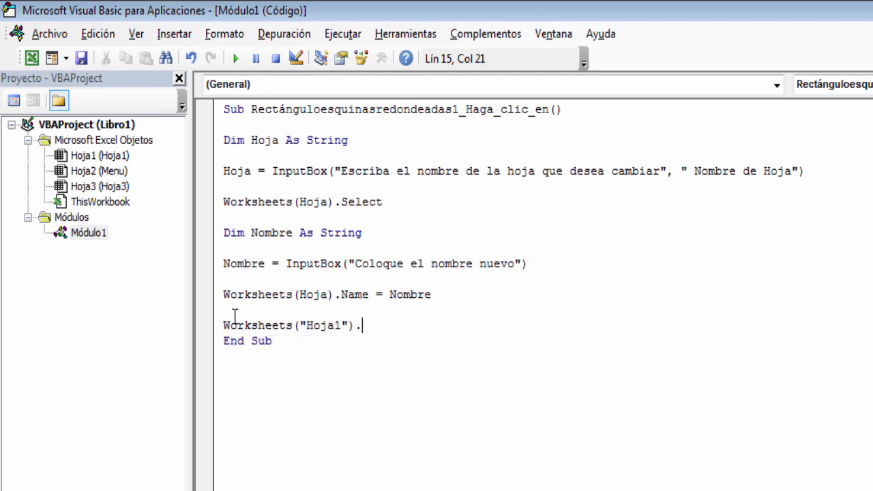
text(select)
key(Return)
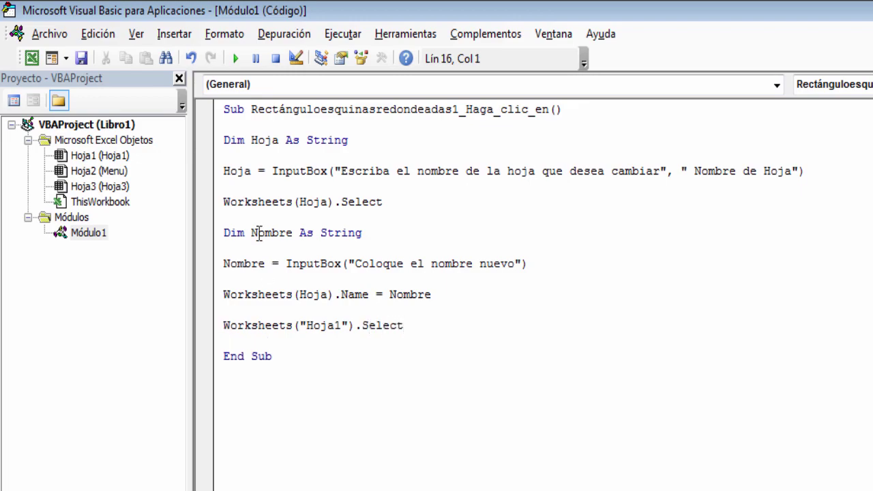
Close the VBA editor and return to Excel.
drag(273, 294, 407, 325)
click(494, 325)
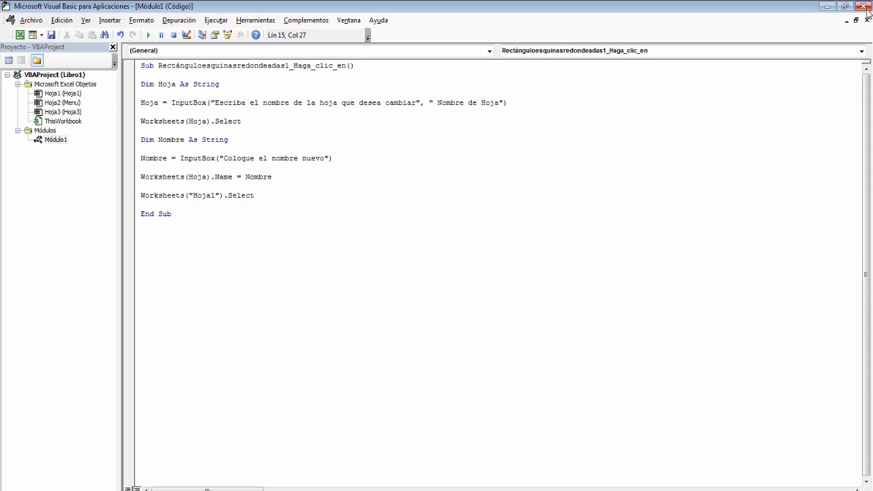
click(864, 7)
Run the button's macro and enter Hoja3 as the sheet to rename.
click(309, 223)
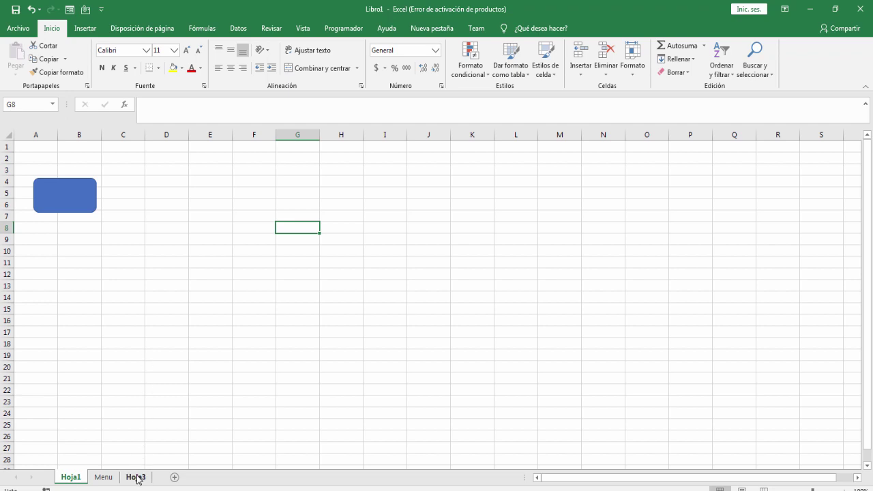
click(138, 378)
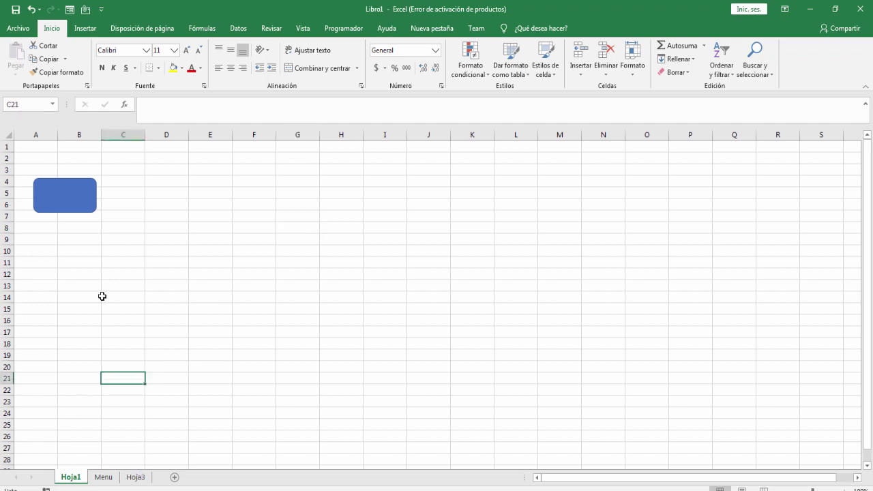
click(141, 241)
click(168, 206)
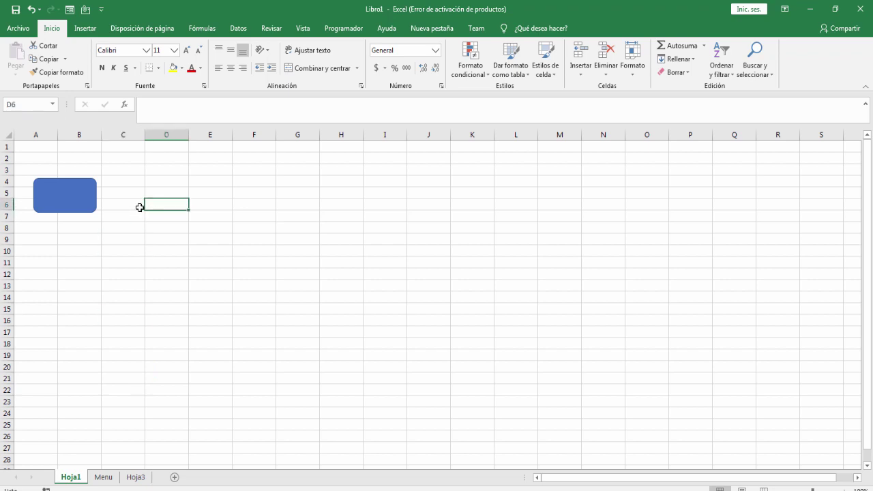
click(79, 197)
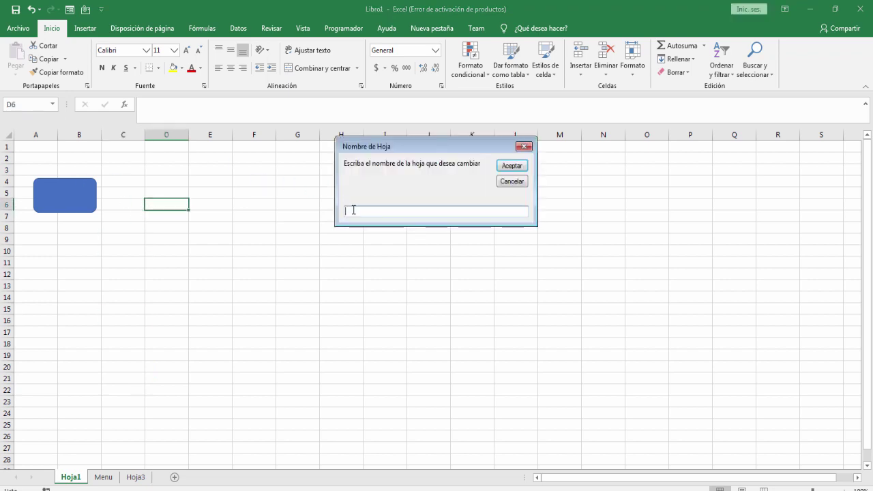
drag(356, 147, 126, 149)
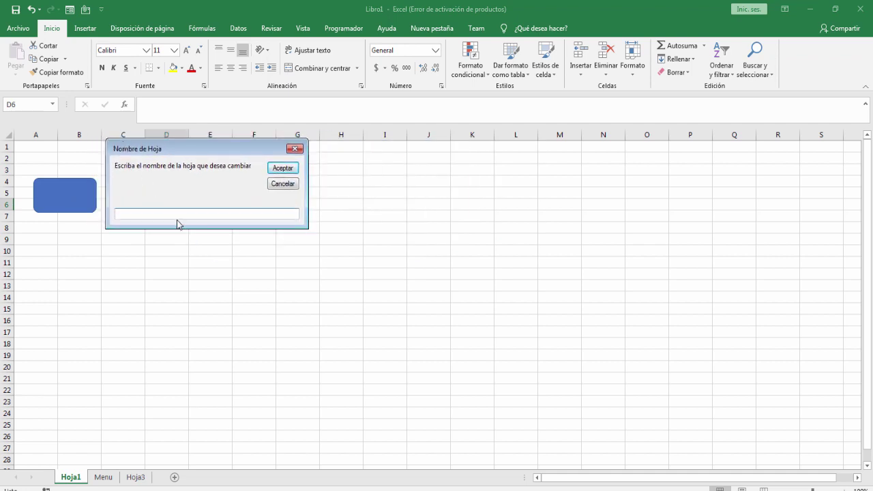
text(Hoja3)
click(280, 170)
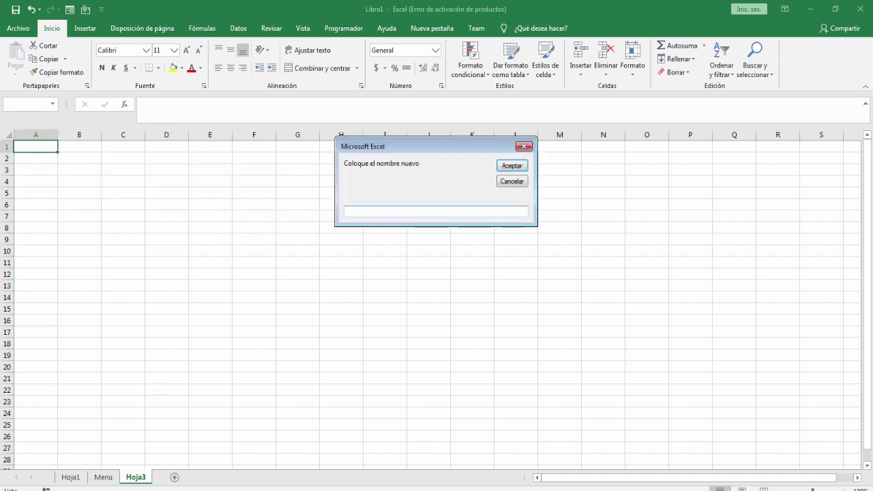
Enter Tarea as Hoja3's new name, ending back on Hoja1.
drag(365, 148, 101, 157)
text(Tarea)
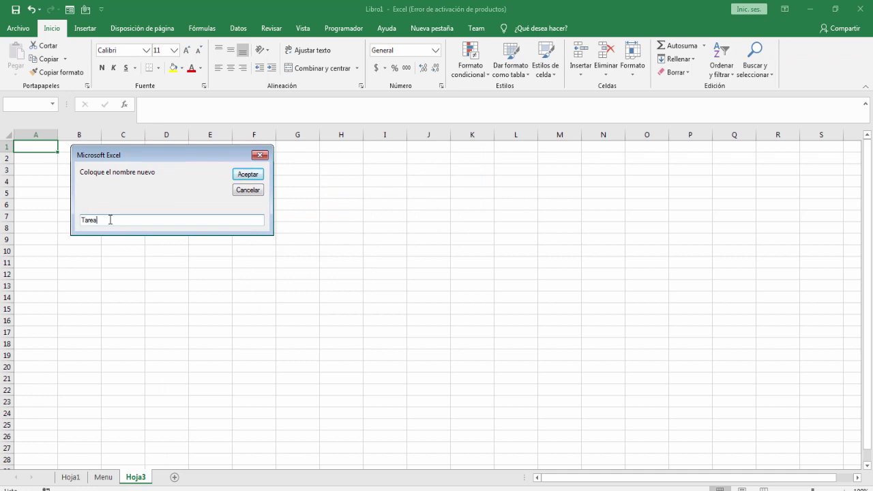
click(244, 175)
click(108, 326)
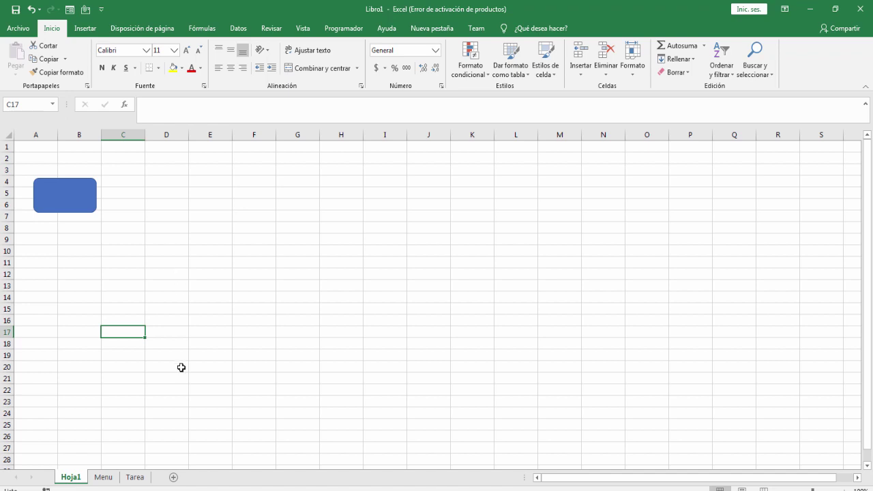
Add a new sheet Hoja4, move it after Tarea, and return to Hoja1.
click(173, 479)
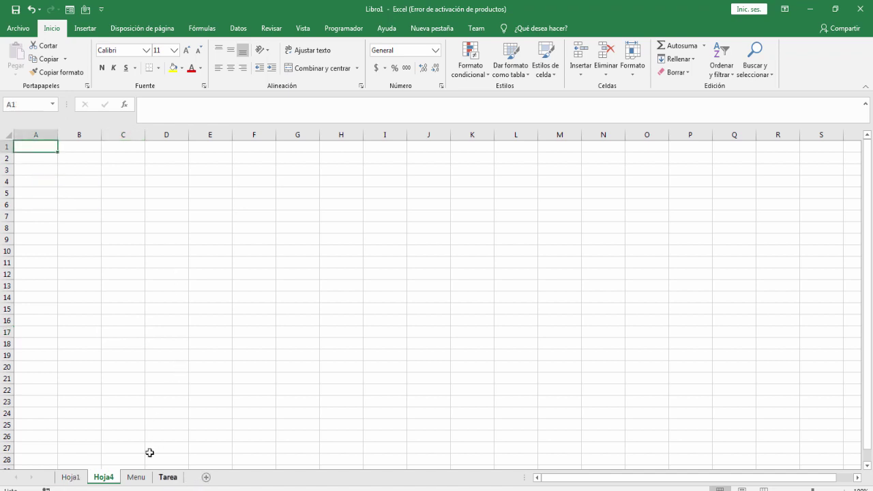
drag(104, 481, 188, 480)
click(71, 479)
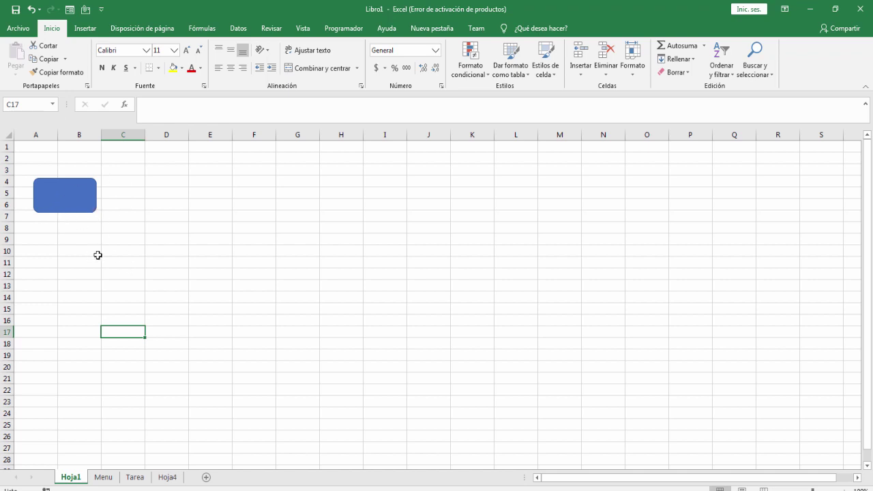
Run the rename macro with nonexistent sheet Hoja5 and debug the resulting error 9.
click(241, 250)
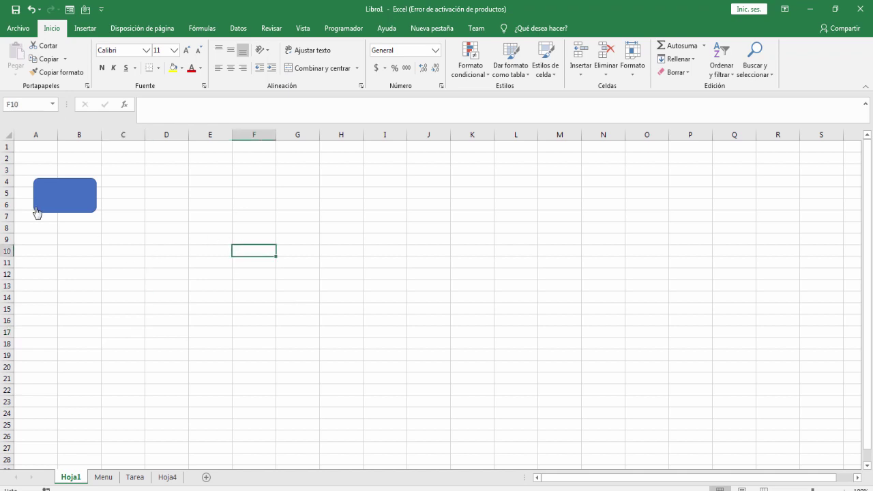
click(79, 298)
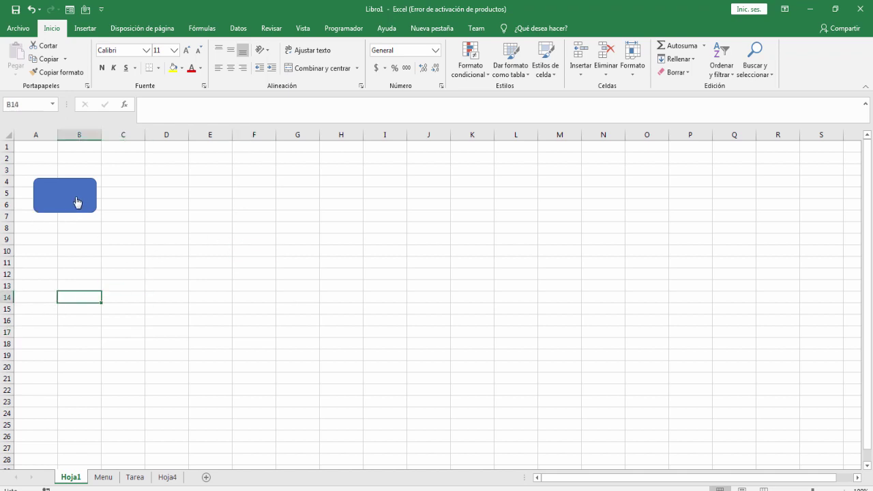
click(77, 202)
mouse_move(356, 150)
mouse_down()
mouse_move(252, 172)
mouse_move(193, 164)
mouse_up()
text(Hoja5)
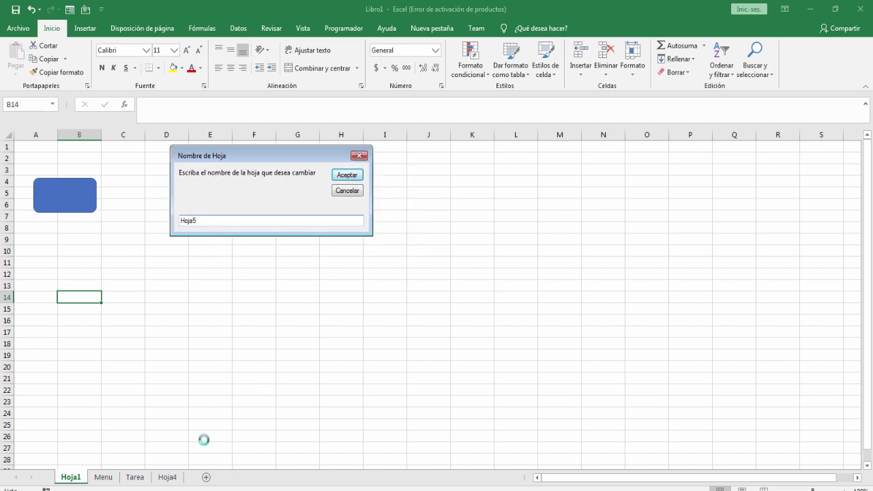
click(347, 176)
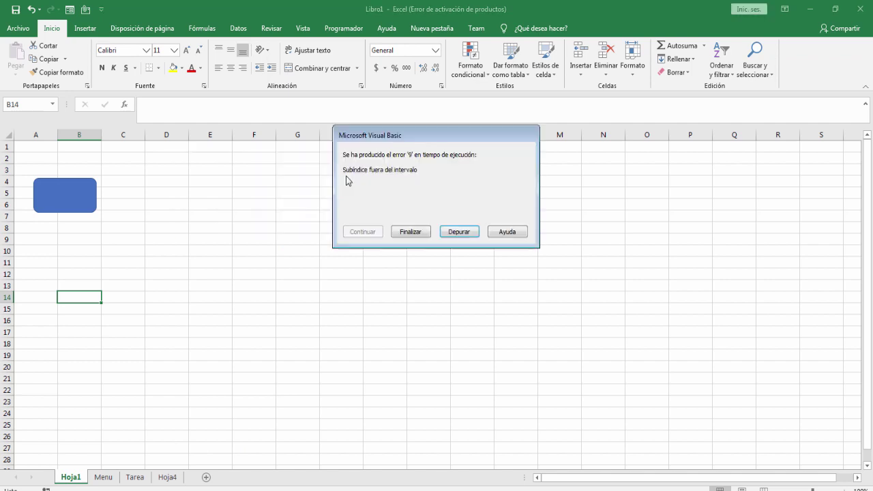
drag(362, 137, 143, 161)
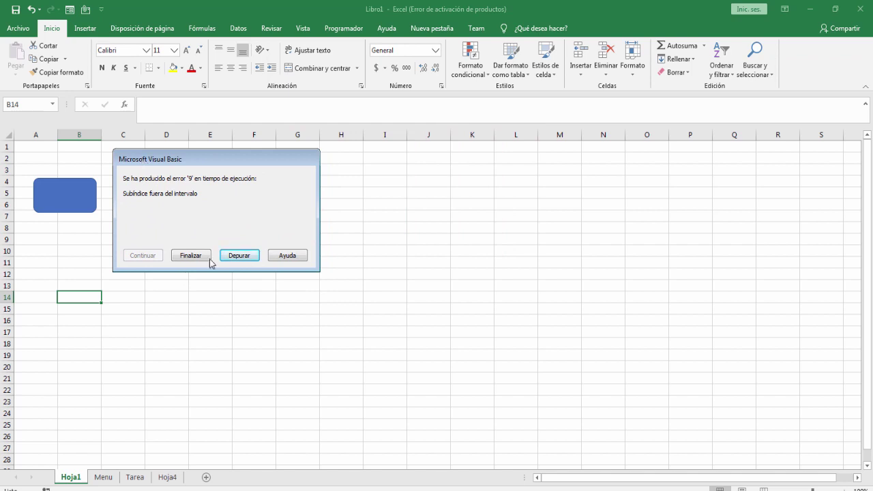
click(242, 257)
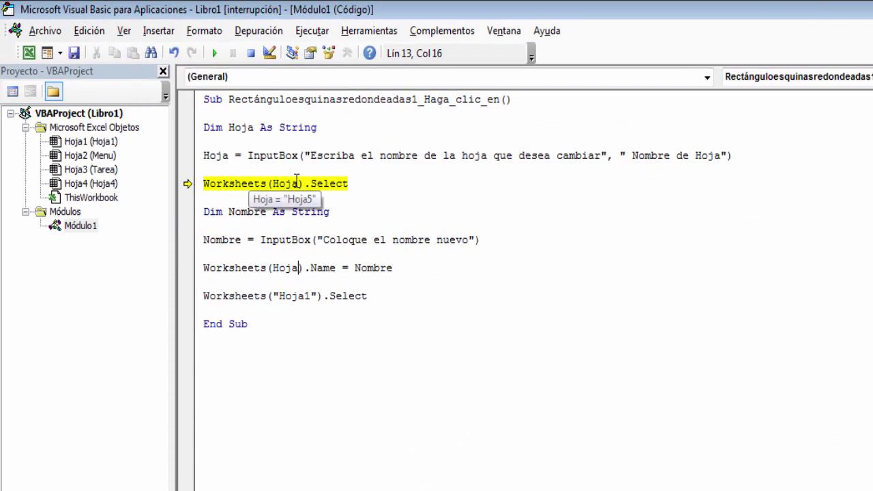
Insert 'On Error Resume Next' after the InputBox line, then reset the debugger back to Excel.
click(227, 168)
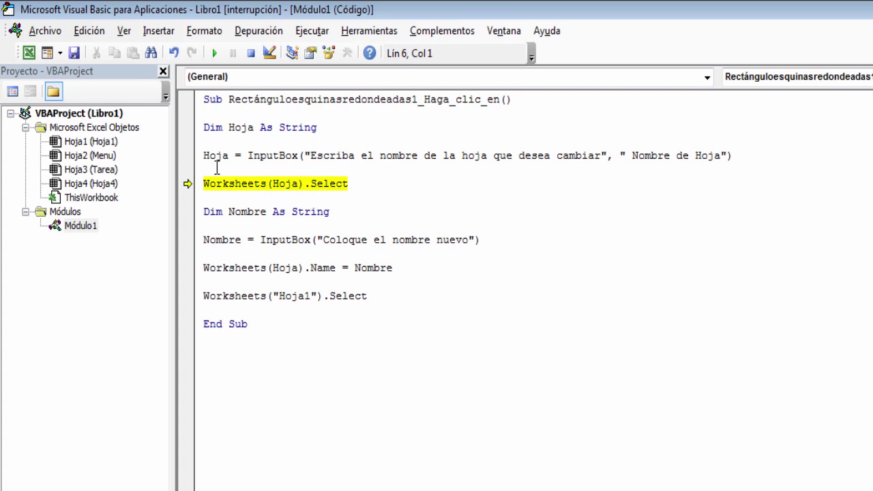
key(Return)
drag(204, 156, 209, 168)
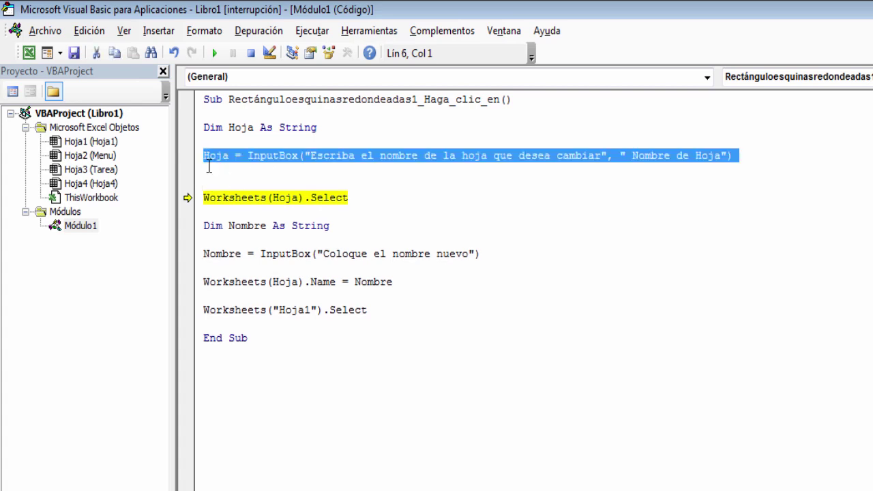
click(211, 178)
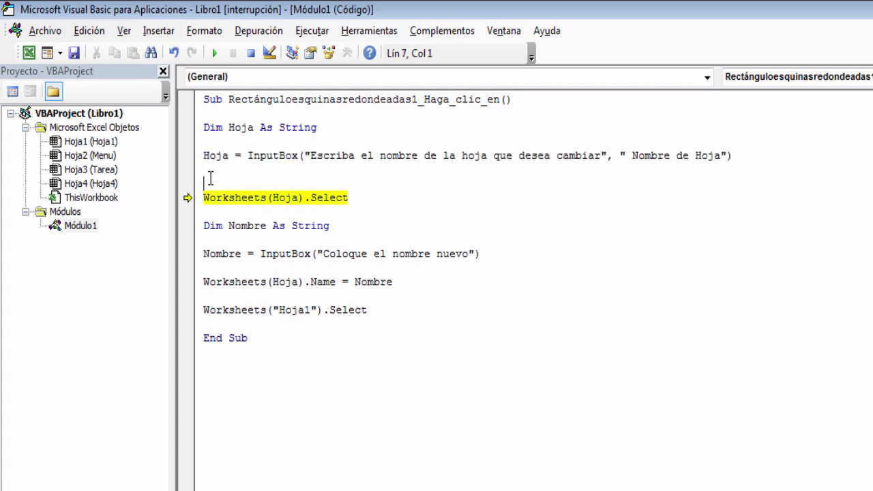
text(On Error )
text(Resume N)
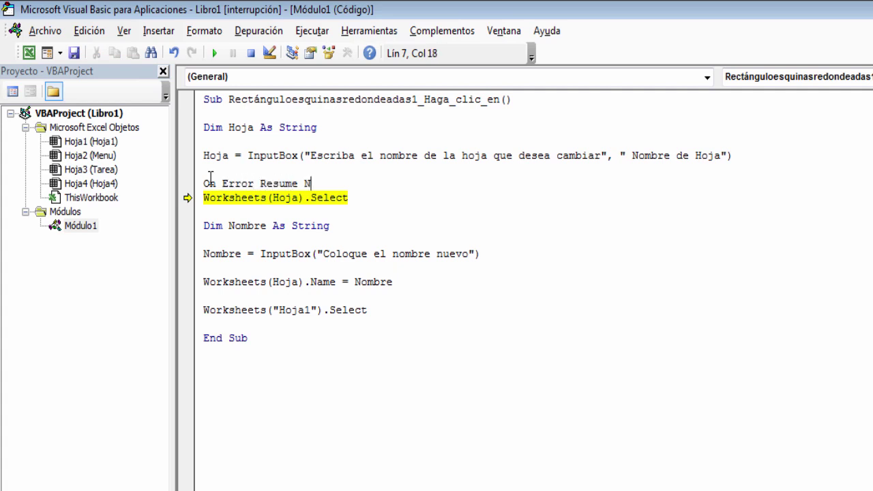
text(ext)
key(Return)
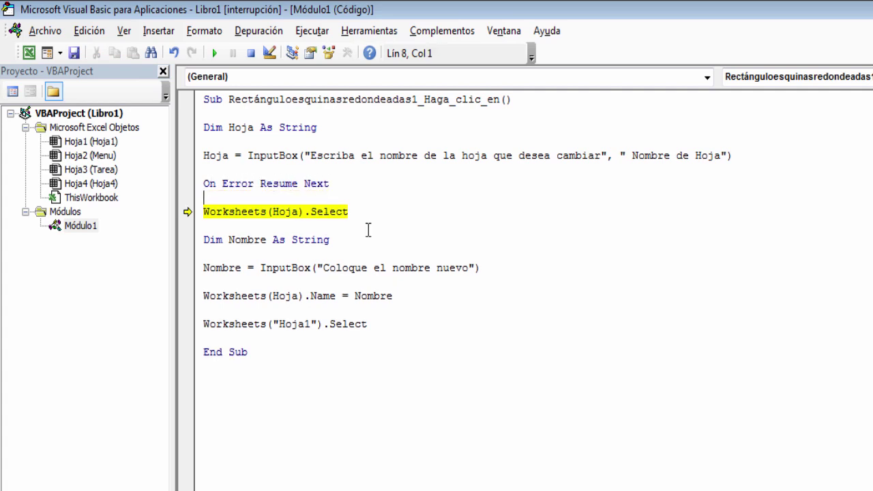
click(368, 230)
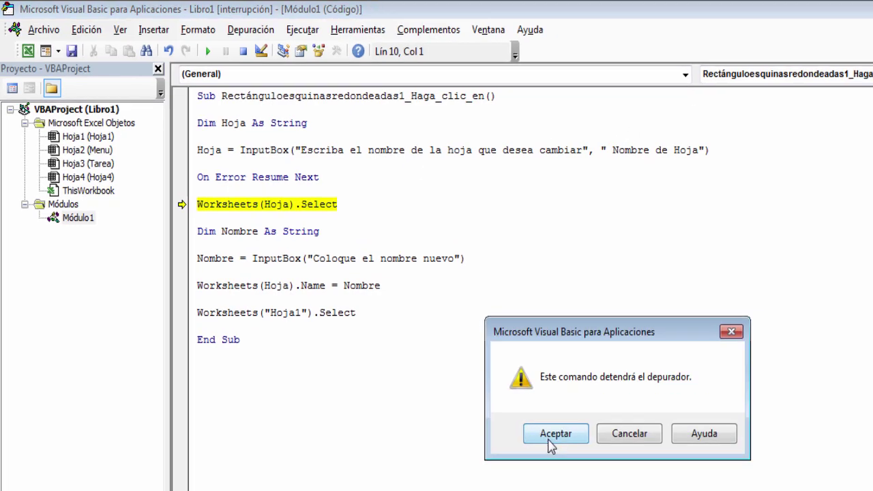
click(554, 434)
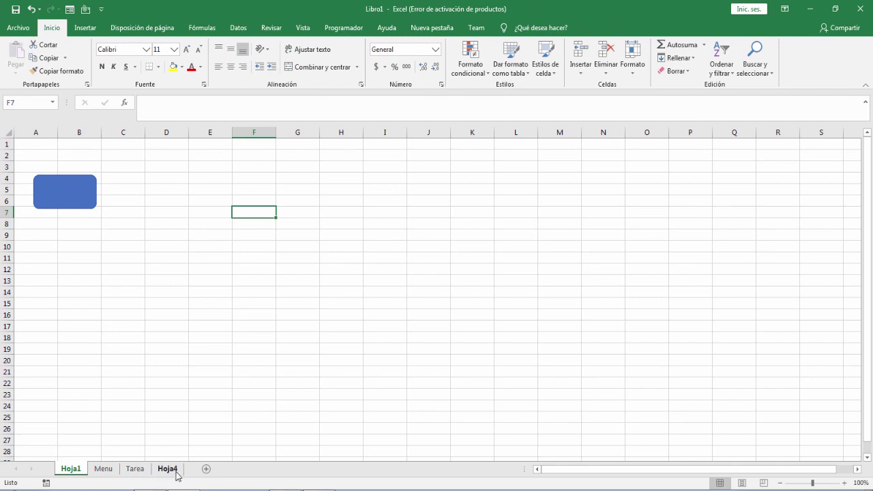
click(136, 239)
click(69, 189)
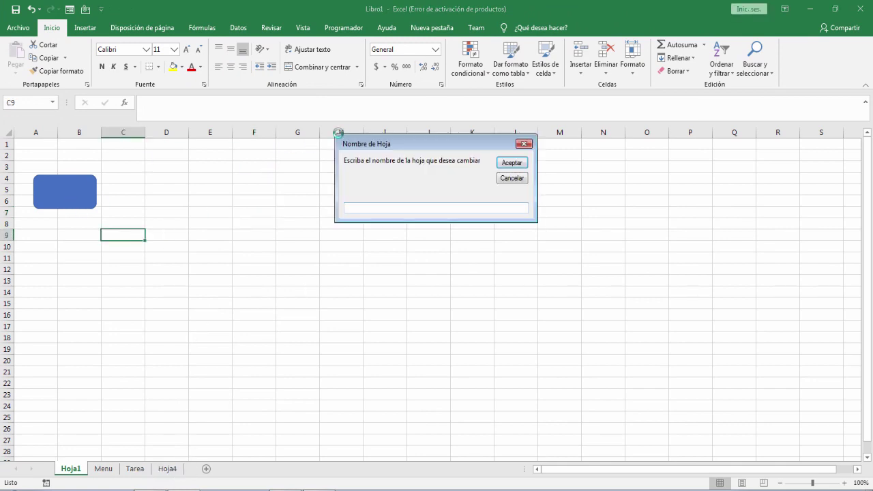
drag(355, 149, 117, 164)
text(Hoja5)
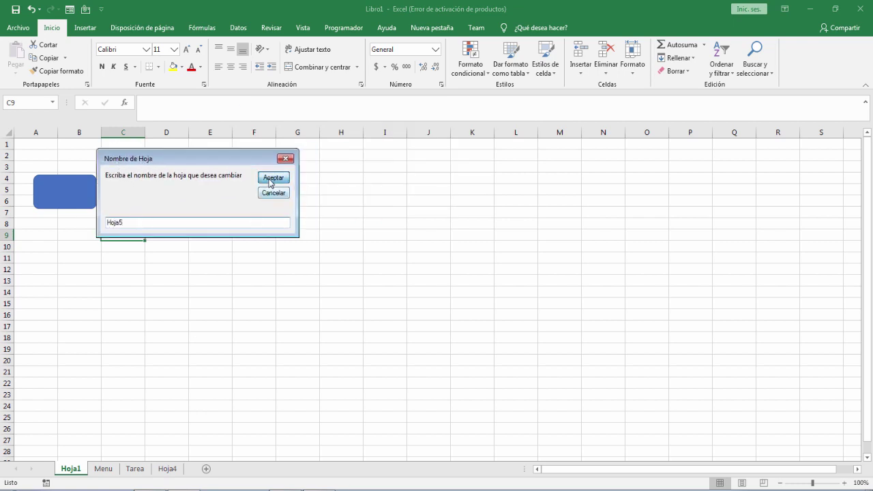
click(274, 178)
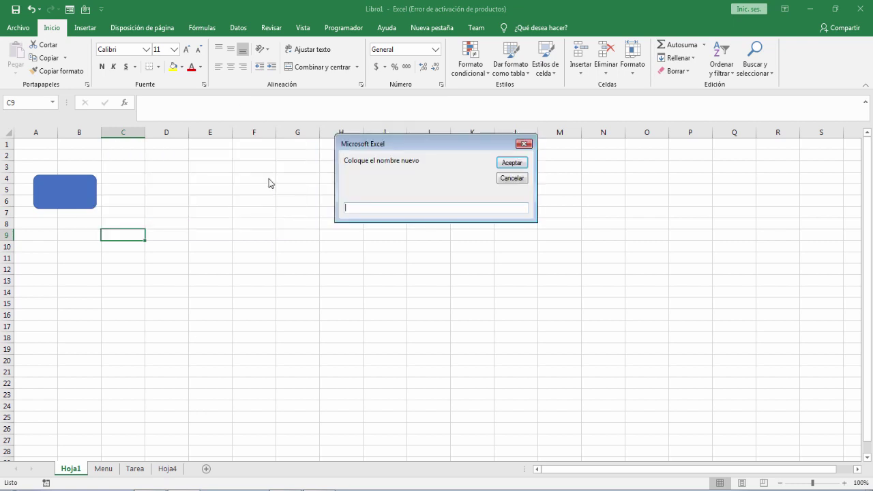
drag(348, 143, 104, 161)
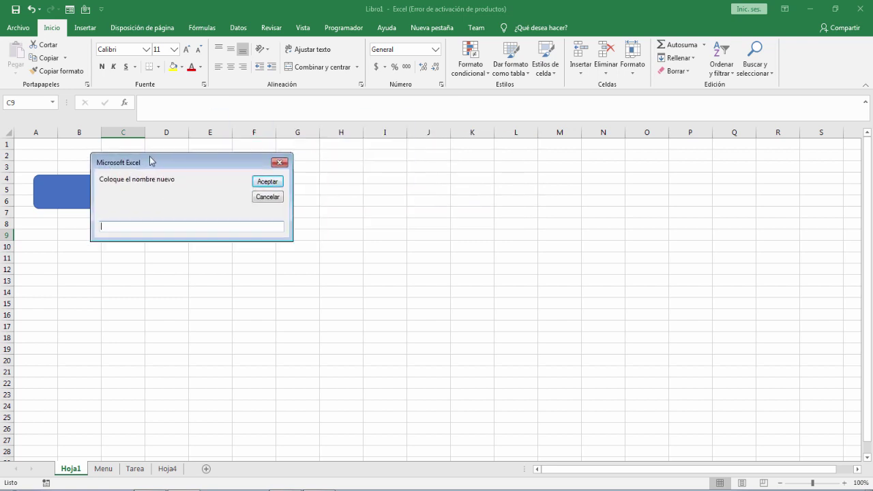
mouse_move(152, 163)
mouse_down()
mouse_move(189, 133)
mouse_move(167, 152)
mouse_up()
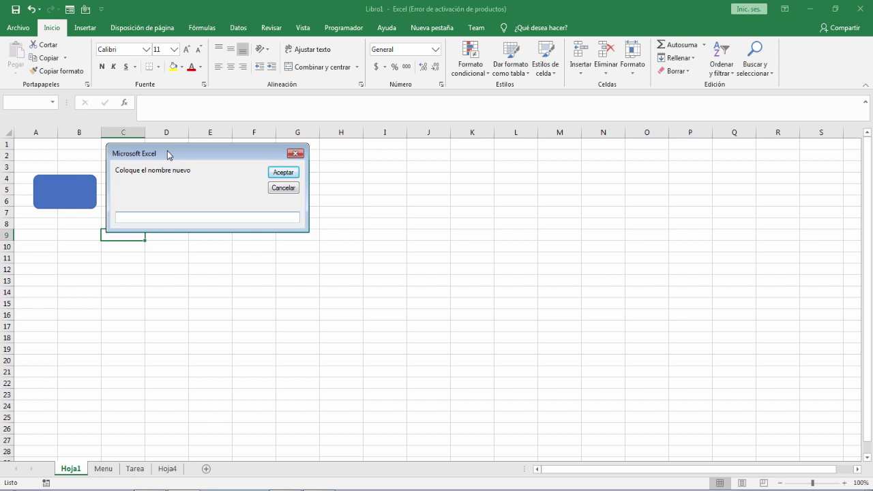
text(Hoja)
click(285, 174)
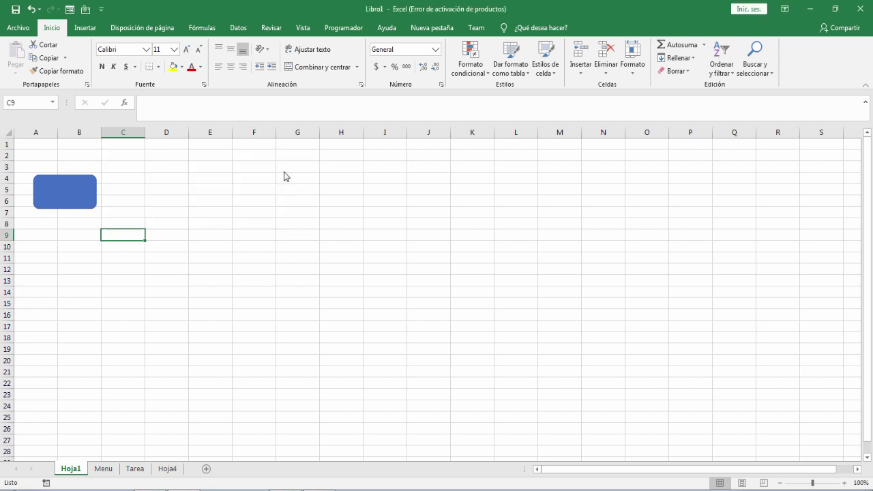
Use the macro button to rename sheet Hoja4 to Basico.
click(81, 200)
text(Hoja)
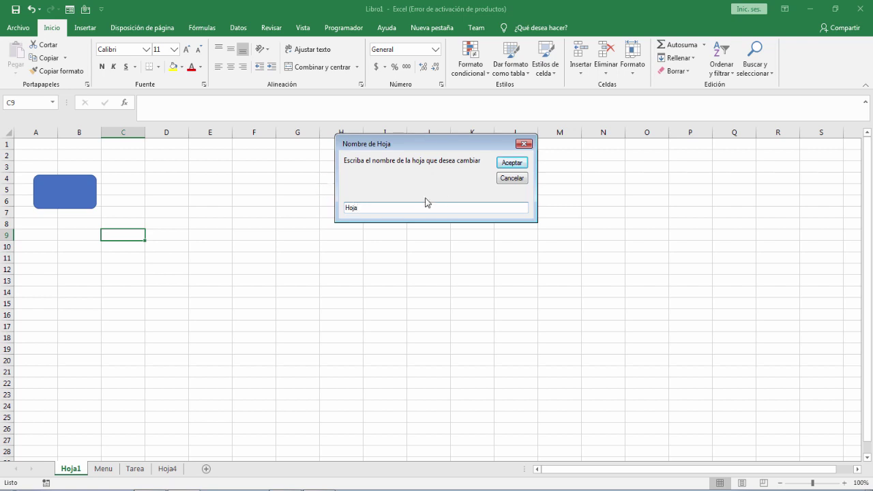
text(4)
drag(434, 134, 214, 145)
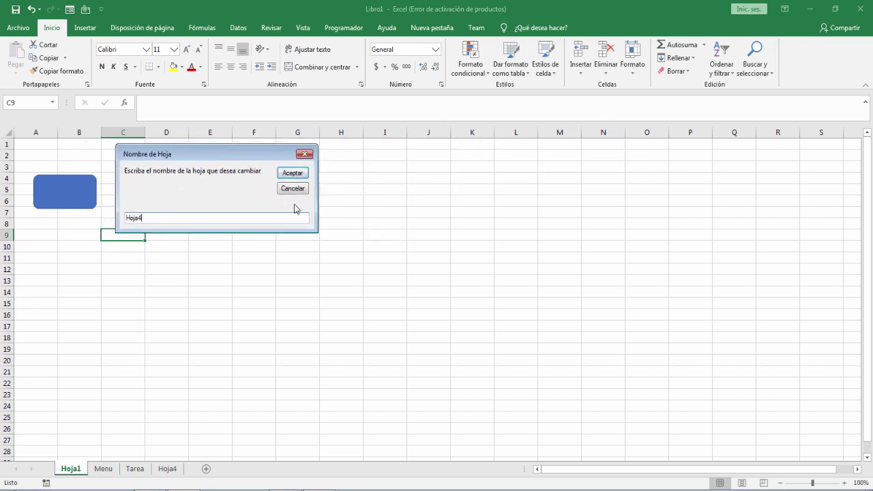
click(293, 174)
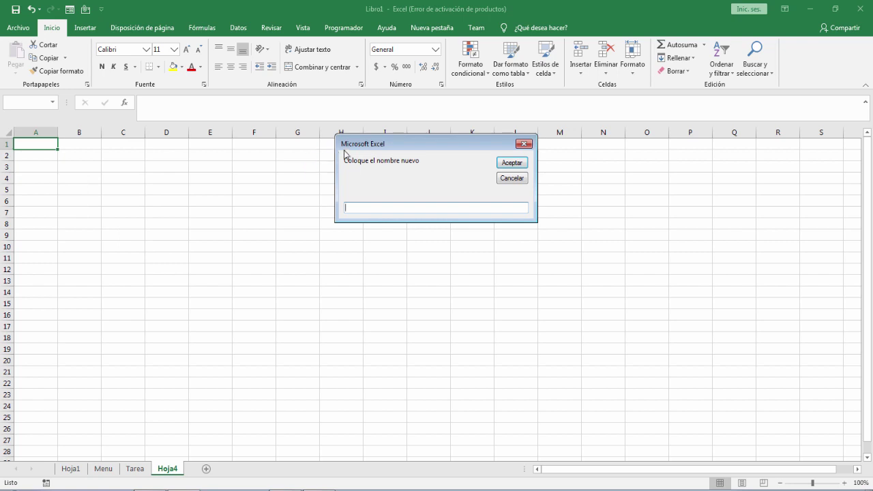
drag(344, 146, 94, 169)
text(Basico)
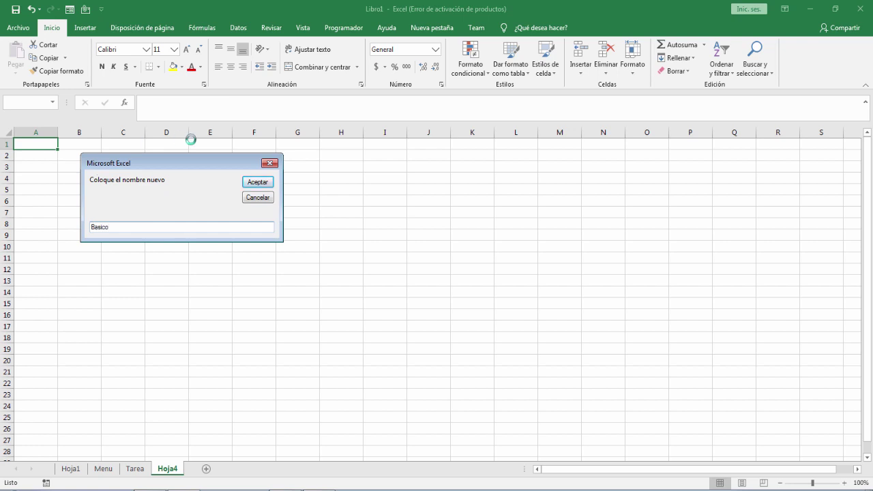
click(251, 184)
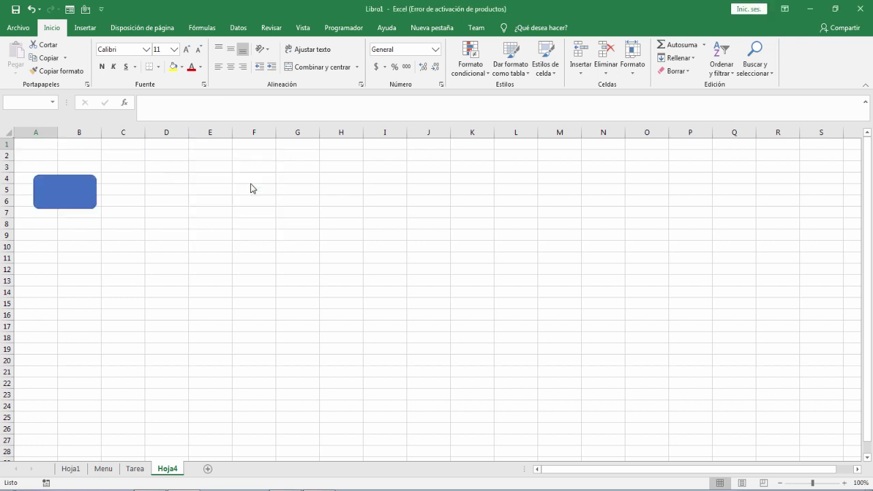
Check the Basico sheet, then return to Hoja1 and select cell B15.
click(166, 469)
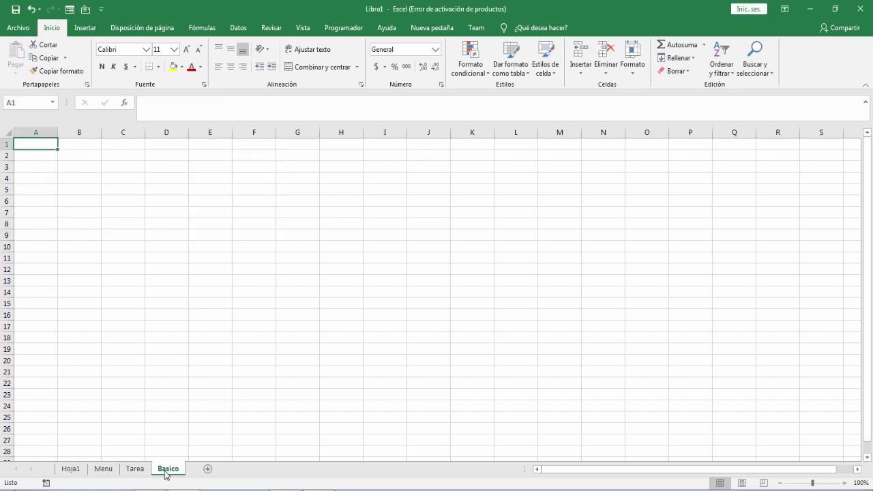
click(73, 469)
click(82, 304)
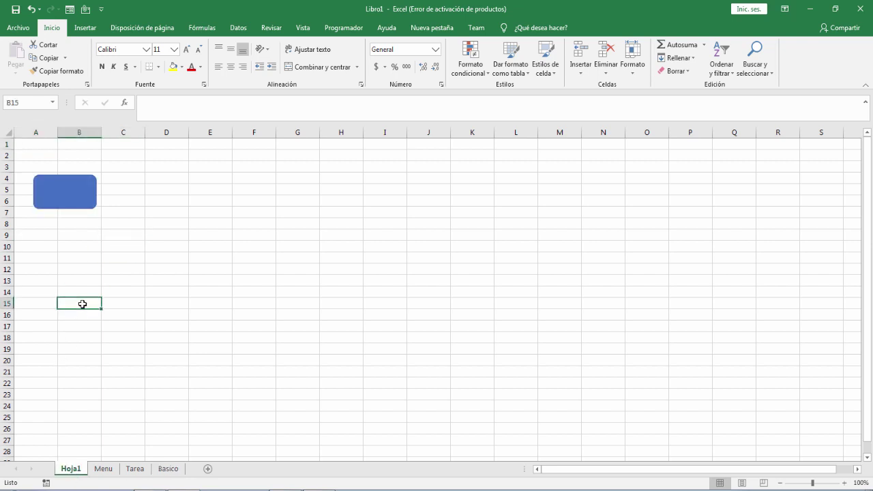